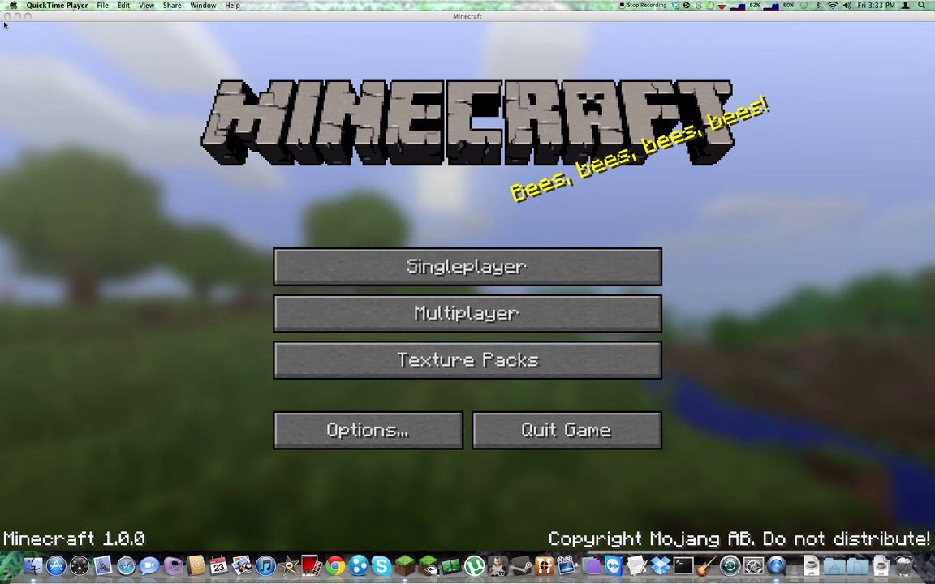
# Look at the Singleplayer and Multiplayer lists, then close the Minecraft window.
pyautogui.click(457, 266)
pyautogui.click(457, 266)
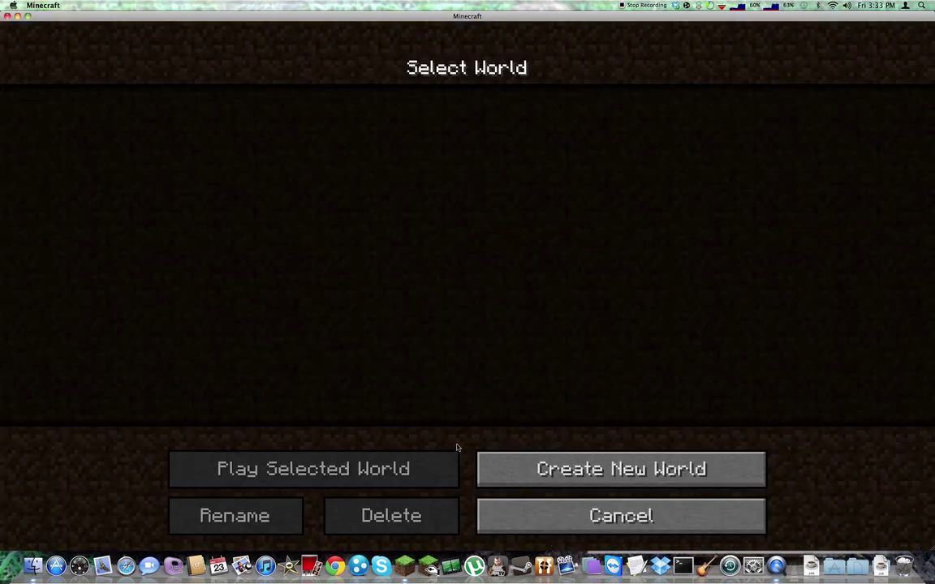
pyautogui.click(604, 519)
pyautogui.click(466, 312)
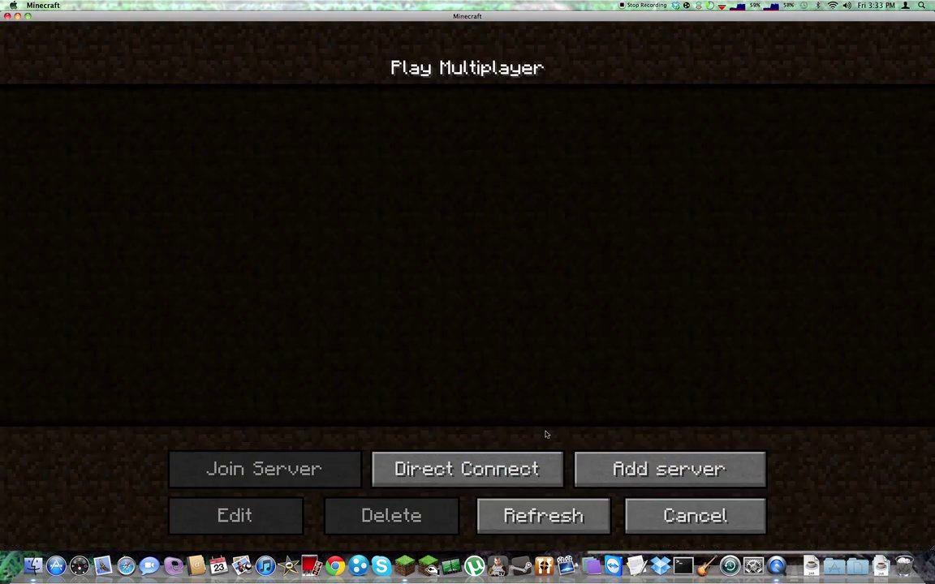
pyautogui.click(695, 516)
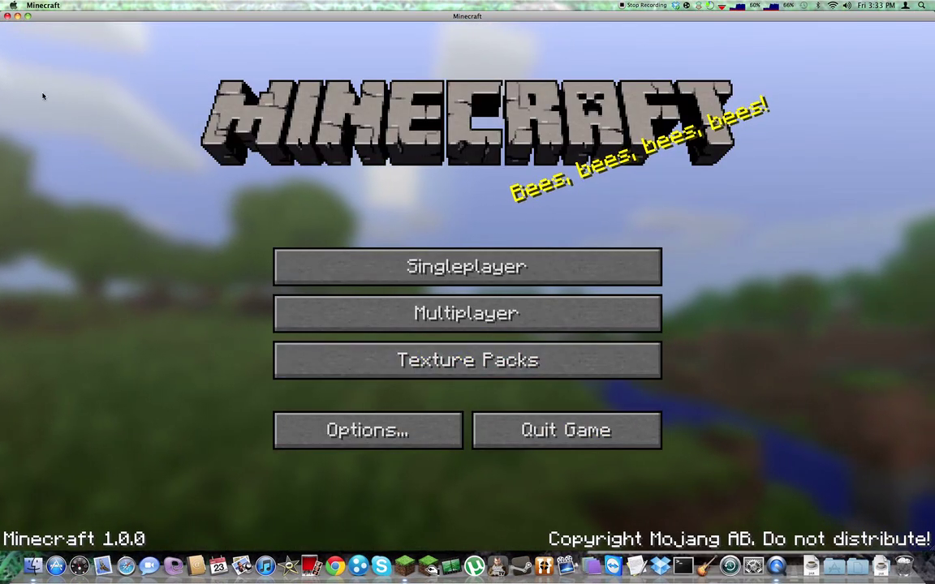
pyautogui.click(7, 17)
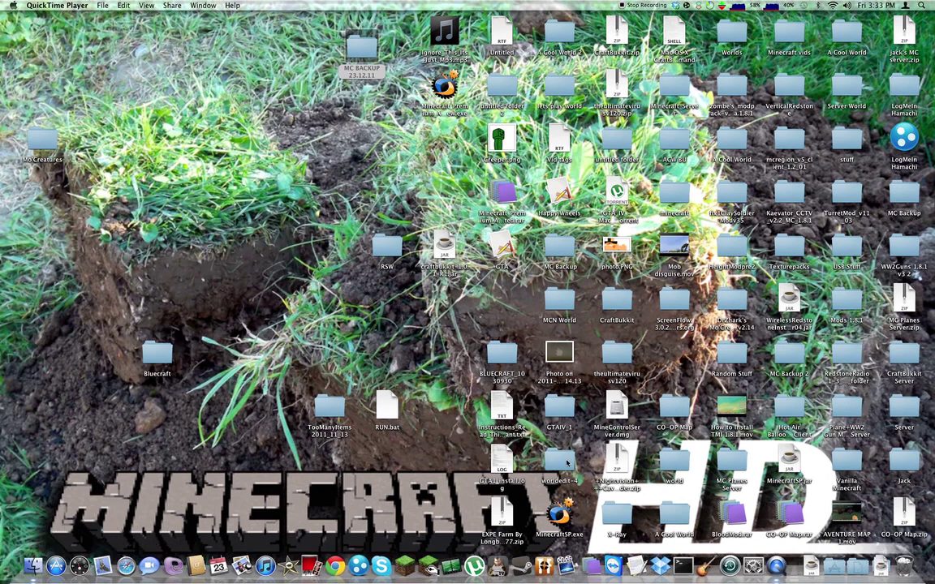
# Open the Dropbox folder and go into Minecraft > Mods 1.0.0.
pyautogui.click(675, 5)
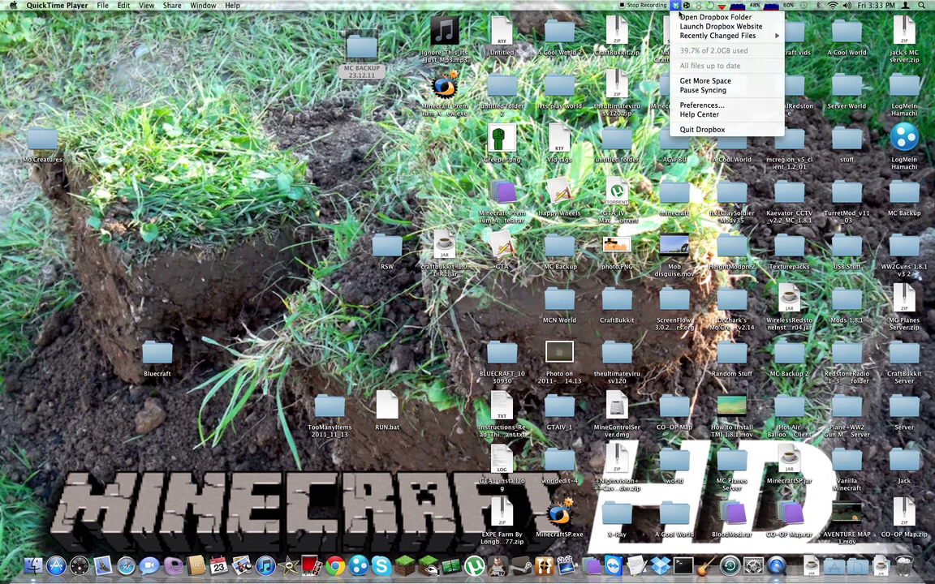
pyautogui.click(697, 16)
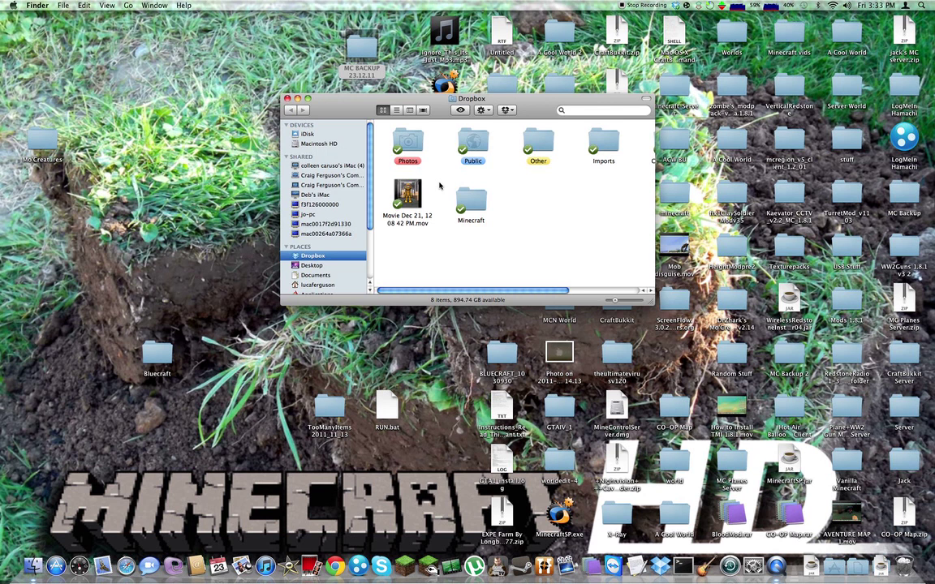
pyautogui.doubleClick(478, 197)
pyautogui.doubleClick(409, 144)
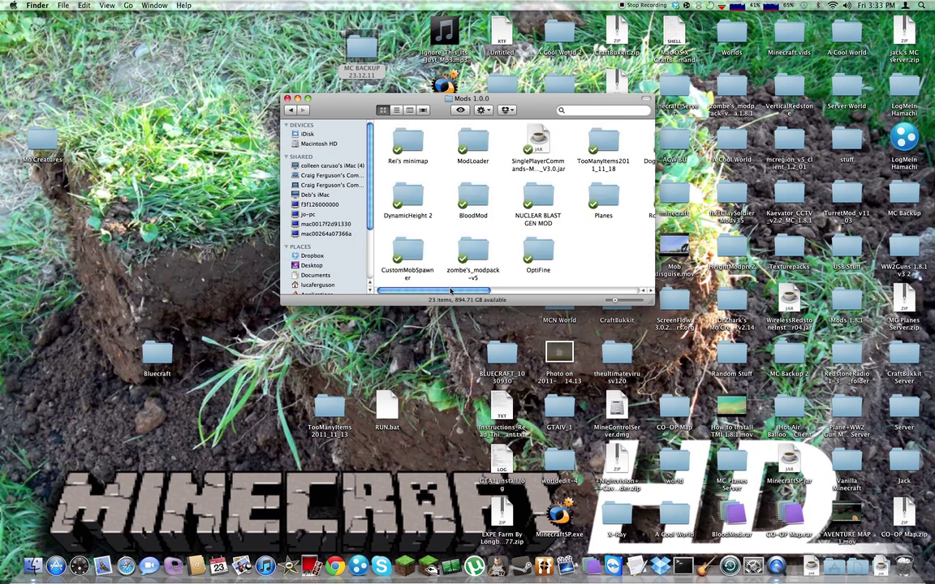
# Open the Xray mod folder and select its six .class files.
pyautogui.moveTo(451, 291); pyautogui.dragTo(591, 290)
pyautogui.click(521, 187)
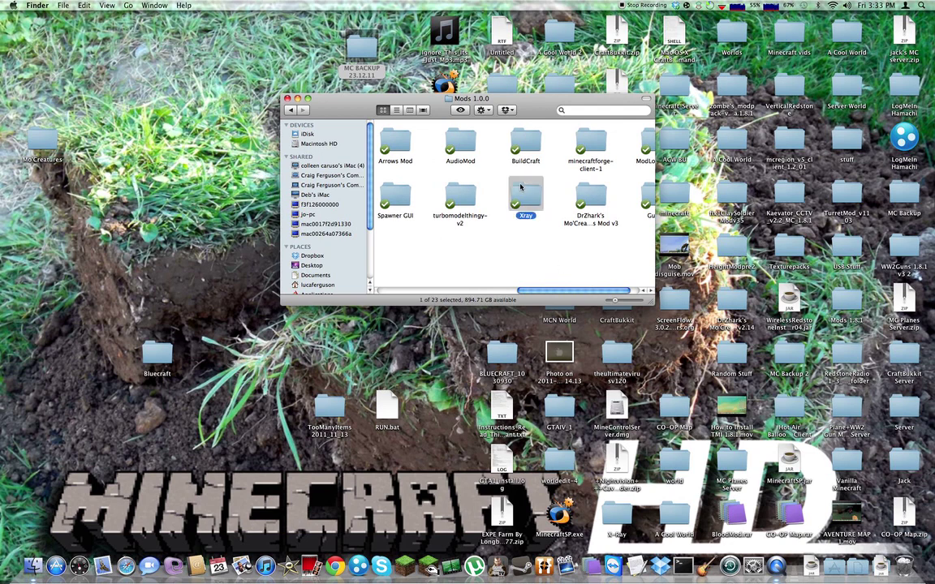
pyautogui.doubleClick(521, 188)
pyautogui.moveTo(365, 190)
pyautogui.mouseDown()
pyautogui.moveTo(560, 109)
pyautogui.moveTo(590, 107)
pyautogui.mouseUp()
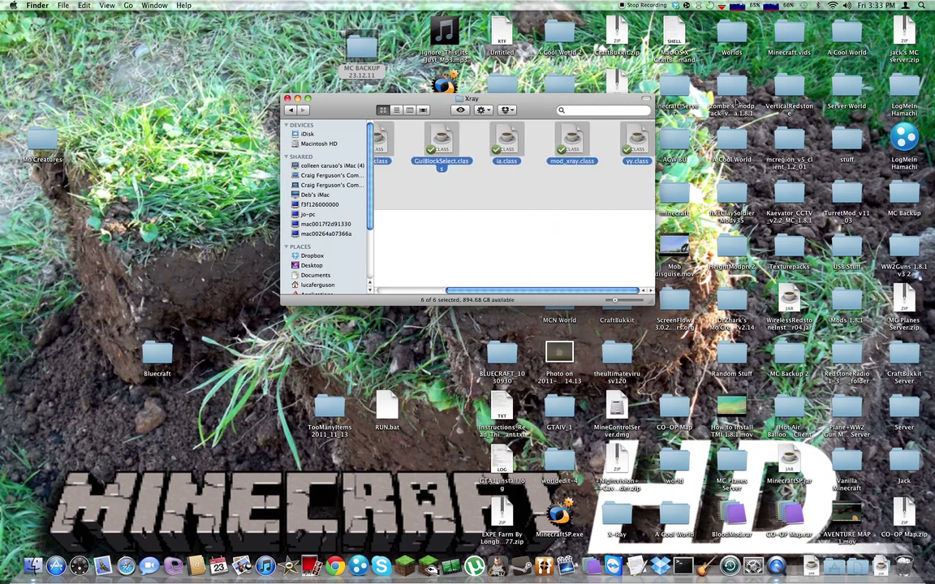
pyautogui.moveTo(785, 114)
pyautogui.mouseDown()
pyautogui.moveTo(584, 189)
pyautogui.moveTo(373, 187)
pyautogui.moveTo(533, 145)
pyautogui.moveTo(640, 268)
pyautogui.moveTo(664, 336)
pyautogui.moveTo(783, 380)
pyautogui.moveTo(755, 414)
pyautogui.moveTo(759, 437)
pyautogui.mouseUp()
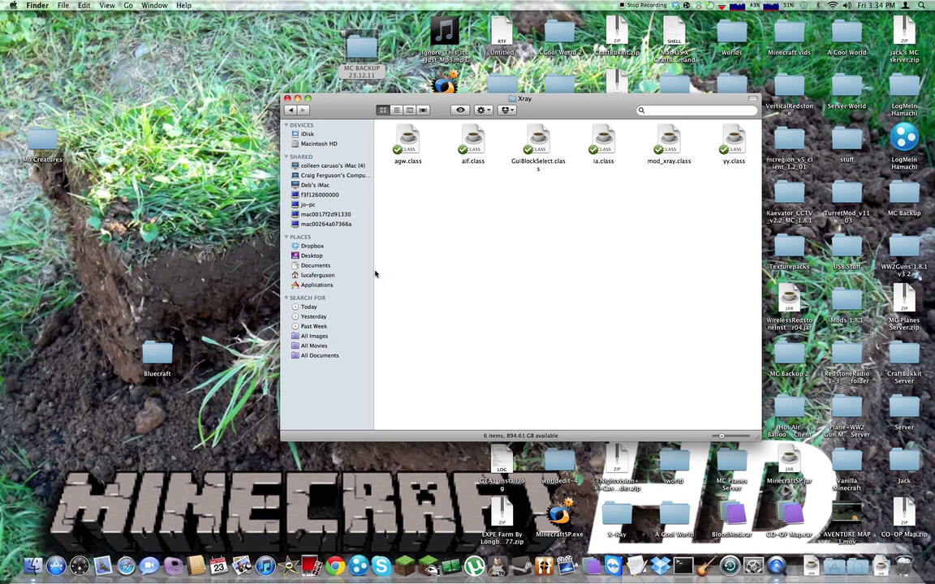
# Navigate from the home folder through Library > Application Support into the minecraft folder.
pyautogui.click(304, 275)
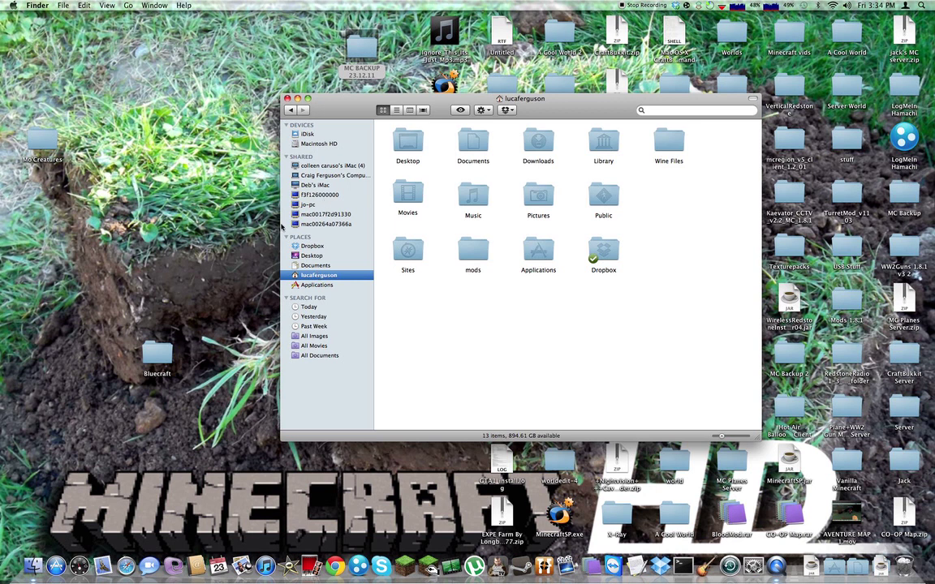
pyautogui.doubleClick(604, 139)
pyautogui.doubleClick(408, 144)
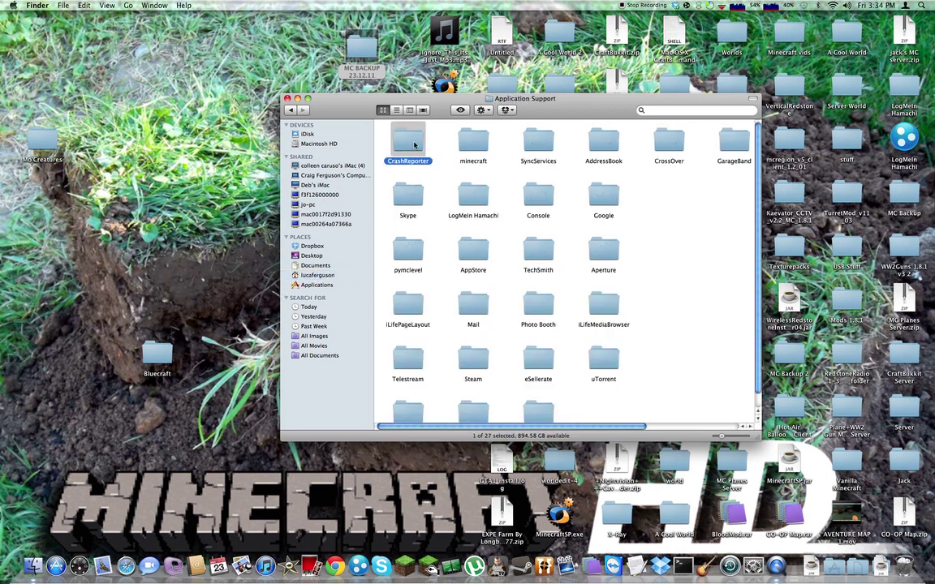
pyautogui.click(398, 111)
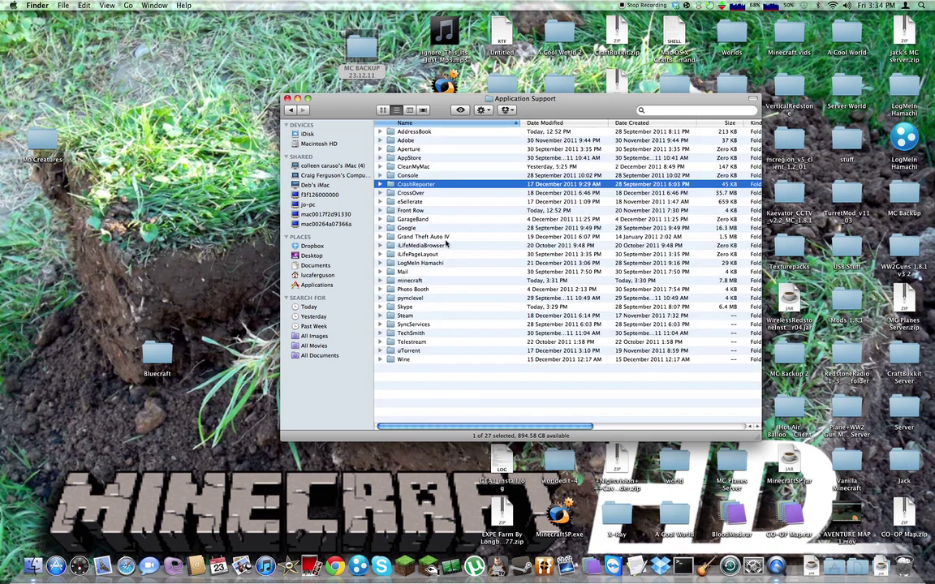
pyautogui.click(385, 110)
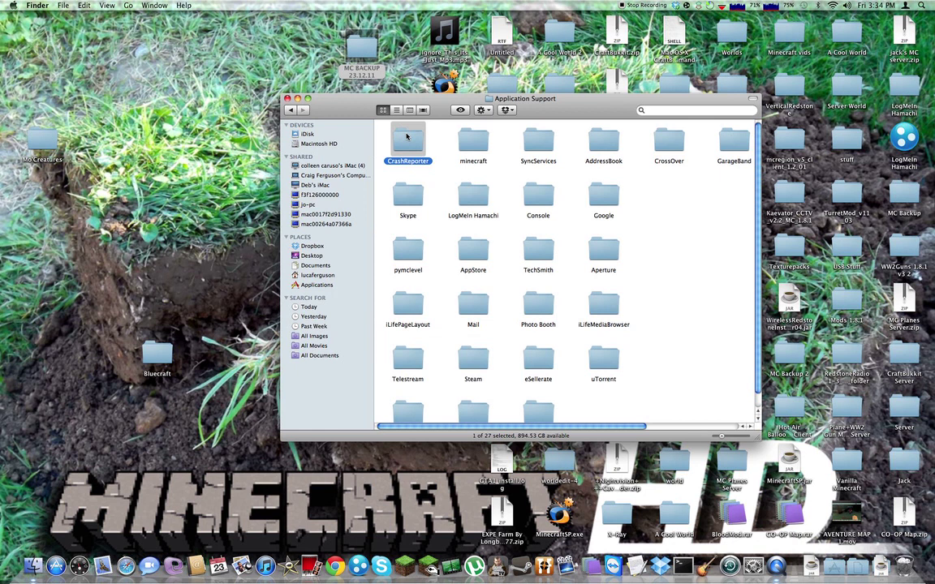
pyautogui.click(472, 144)
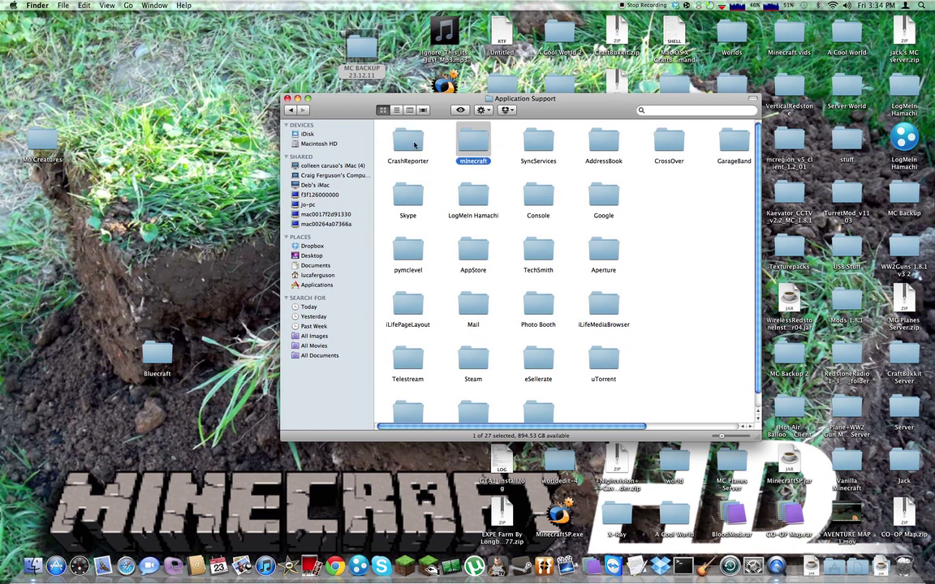
pyautogui.doubleClick(479, 146)
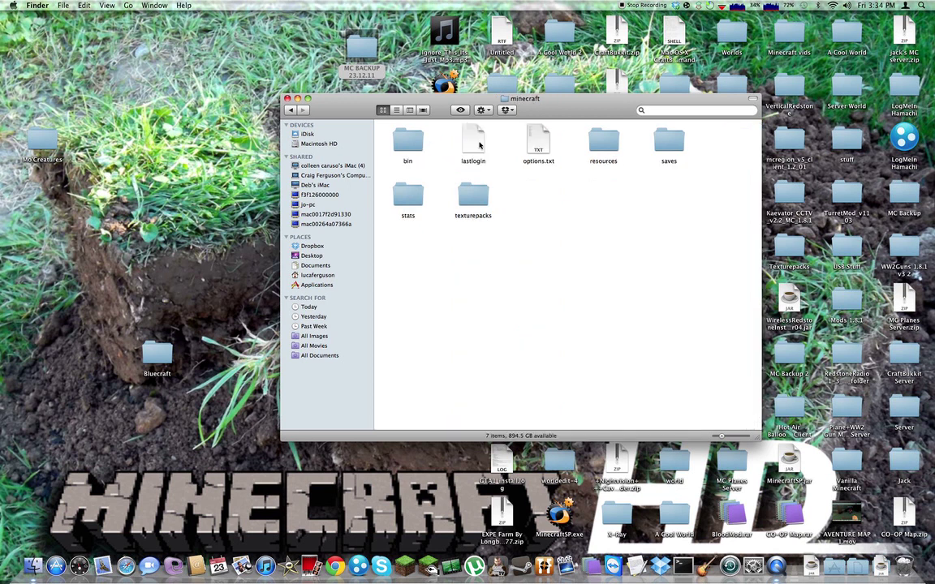
# In the bin folder, compress minecraft.jar into a zip archive.
pyautogui.doubleClick(408, 139)
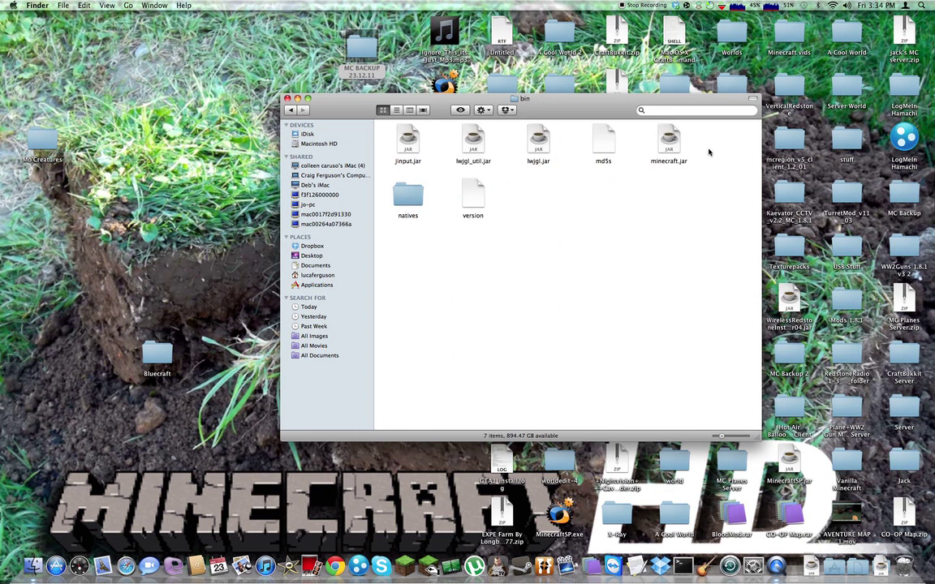
pyautogui.rightClick(669, 142)
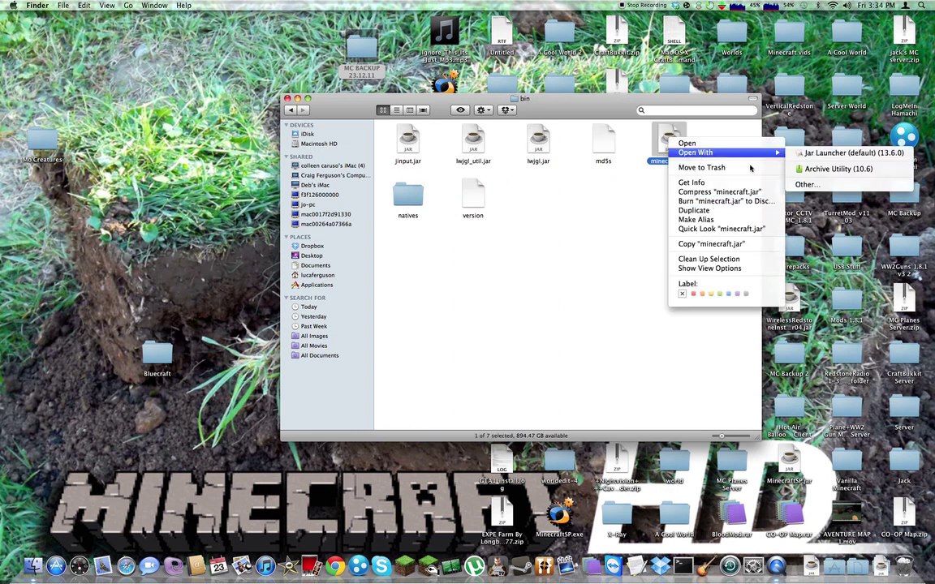
pyautogui.moveTo(771, 152)
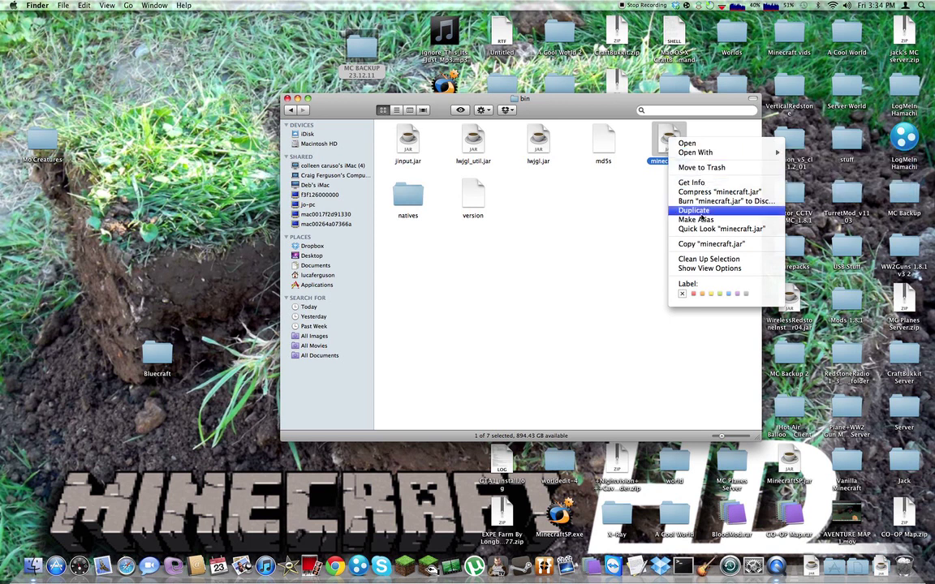
pyautogui.click(668, 135)
pyautogui.rightClick(670, 139)
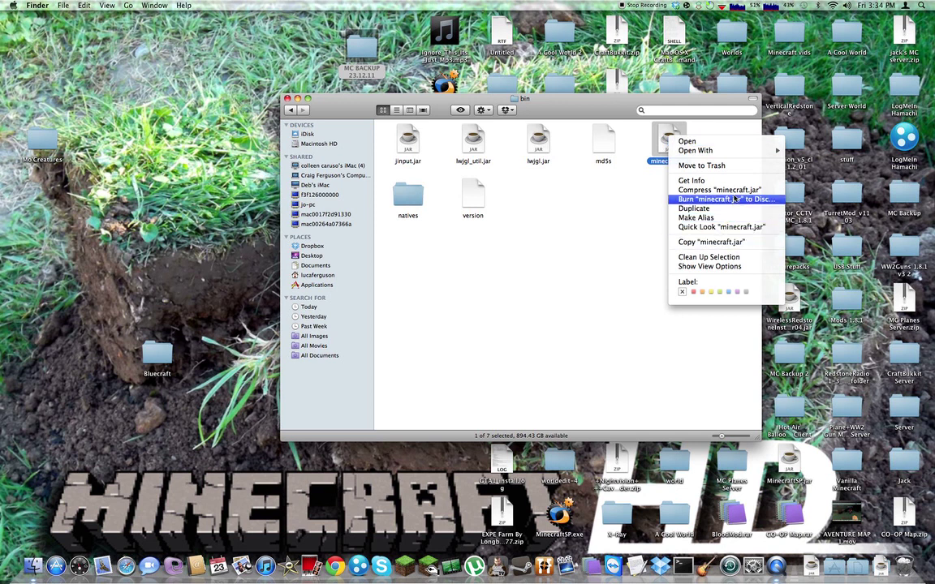
pyautogui.click(609, 209)
pyautogui.rightClick(668, 136)
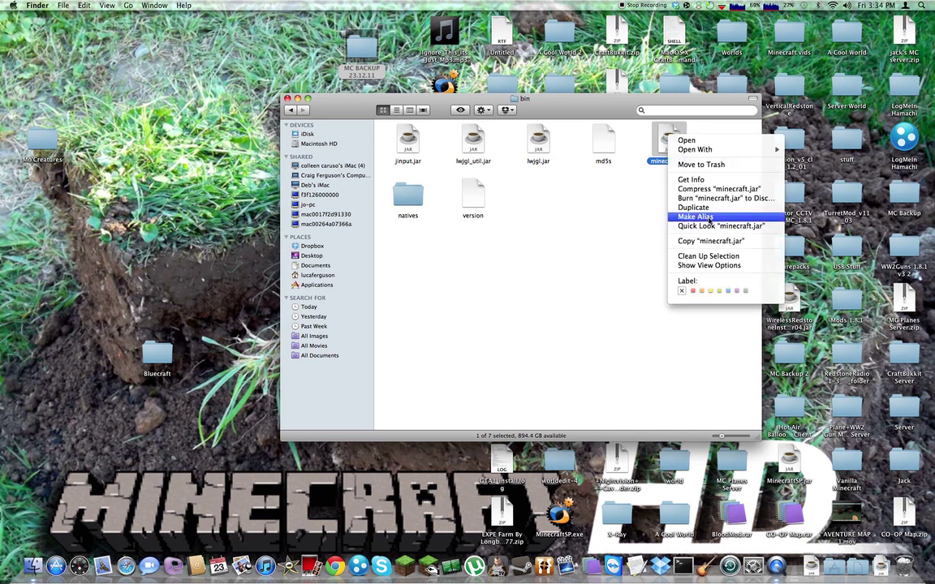
pyautogui.click(716, 189)
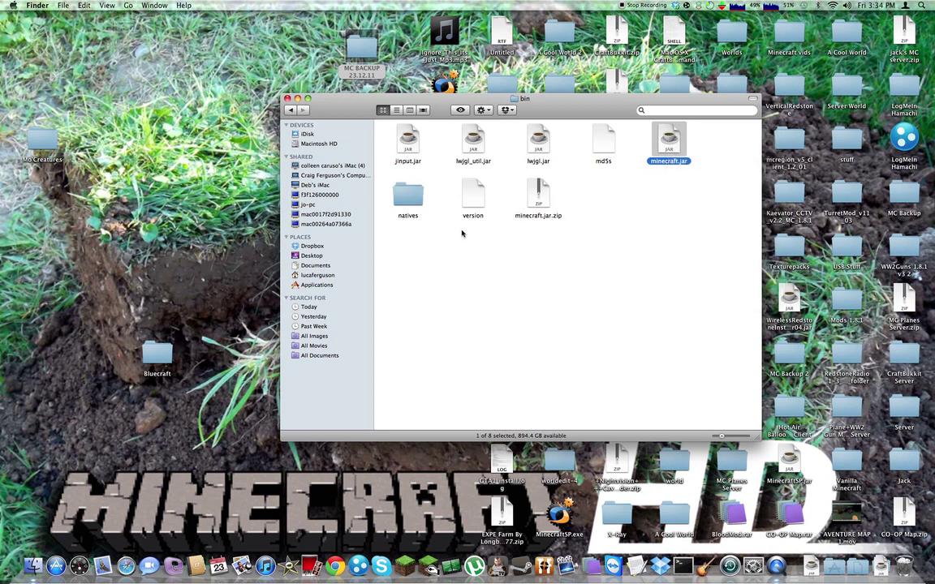
# Extract the zip into a minecraft 2 folder and trash both the zip and original minecraft.jar.
pyautogui.doubleClick(545, 197)
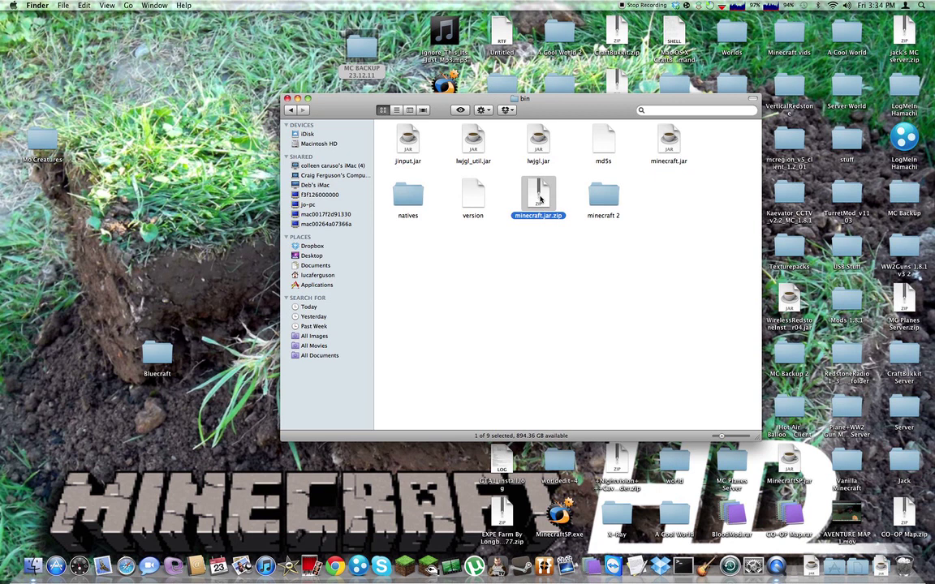
pyautogui.moveTo(538, 193); pyautogui.dragTo(799, 474)
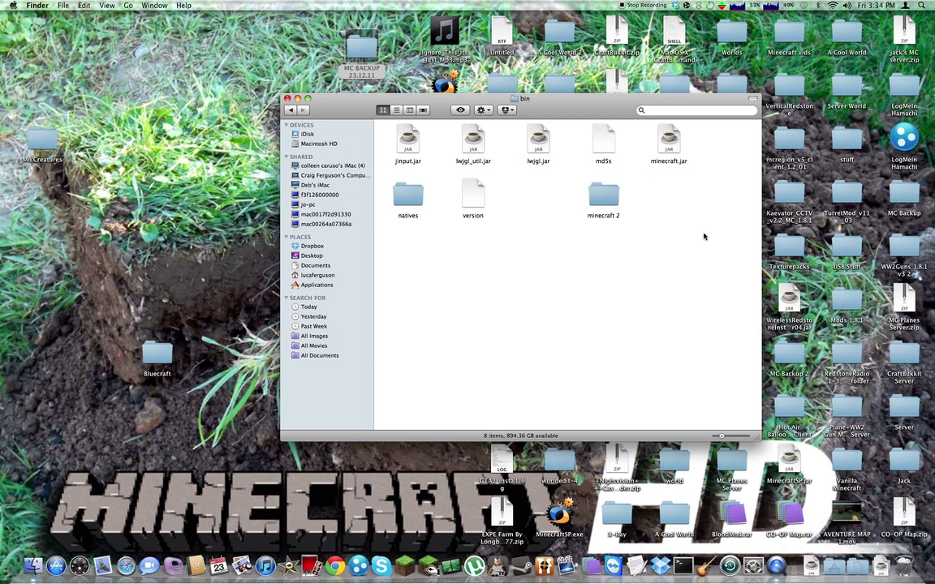
pyautogui.moveTo(669, 142)
pyautogui.mouseDown()
pyautogui.moveTo(827, 527)
pyautogui.moveTo(779, 568)
pyautogui.moveTo(904, 565)
pyautogui.mouseUp()
pyautogui.click(615, 217)
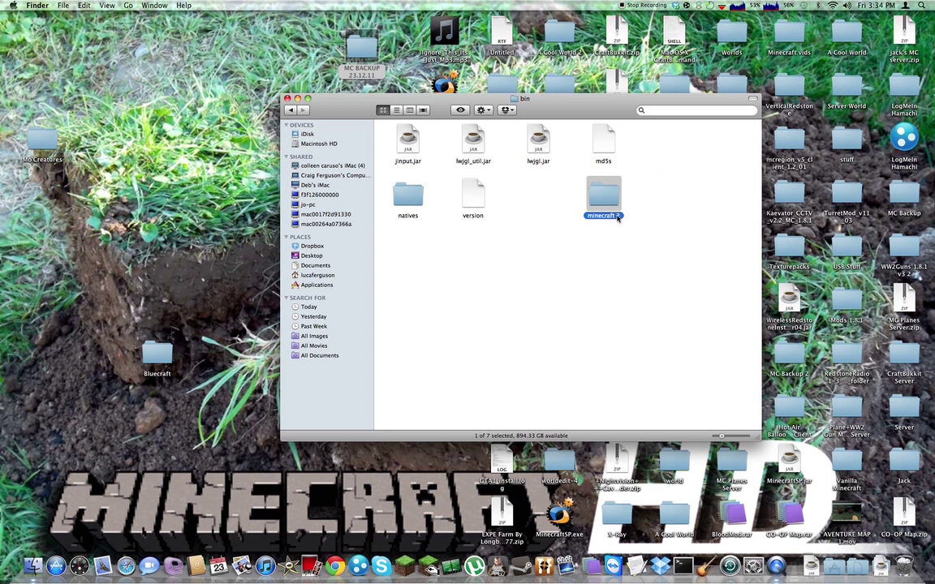
# Rename the minecraft 2 folder to minecraft.jar, keeping the extension, and open its 950 class files.
pyautogui.click(618, 217)
pyautogui.write('.jar')
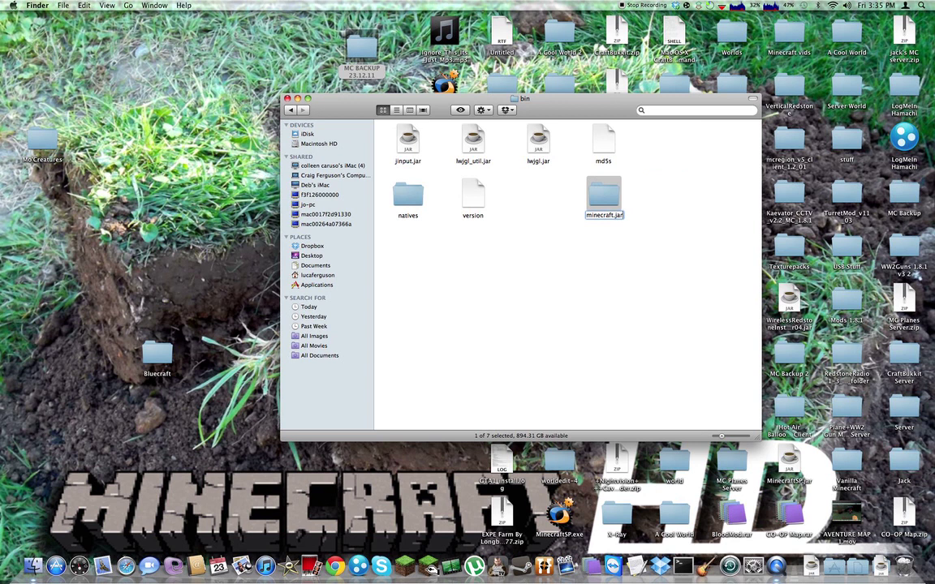
pyautogui.press('Return')
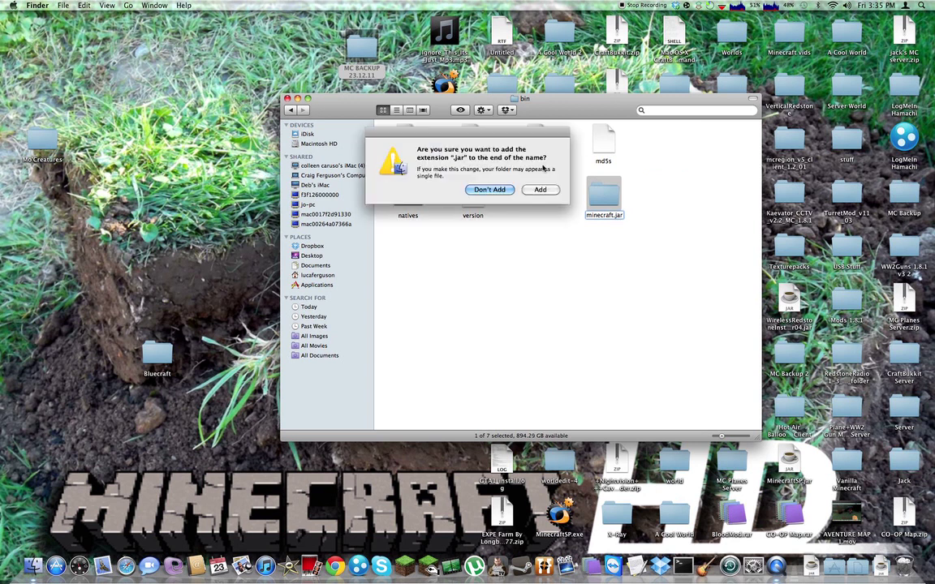
pyautogui.click(541, 189)
pyautogui.moveTo(602, 198); pyautogui.dragTo(539, 198)
pyautogui.doubleClick(541, 198)
pyautogui.scroll(-20, 475, 296)
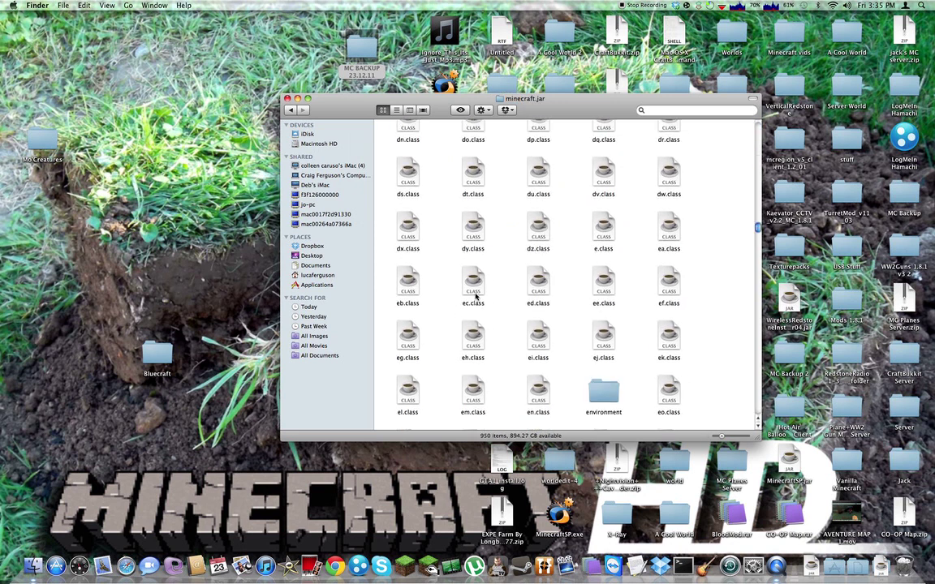
pyautogui.scroll(20, 562, 350)
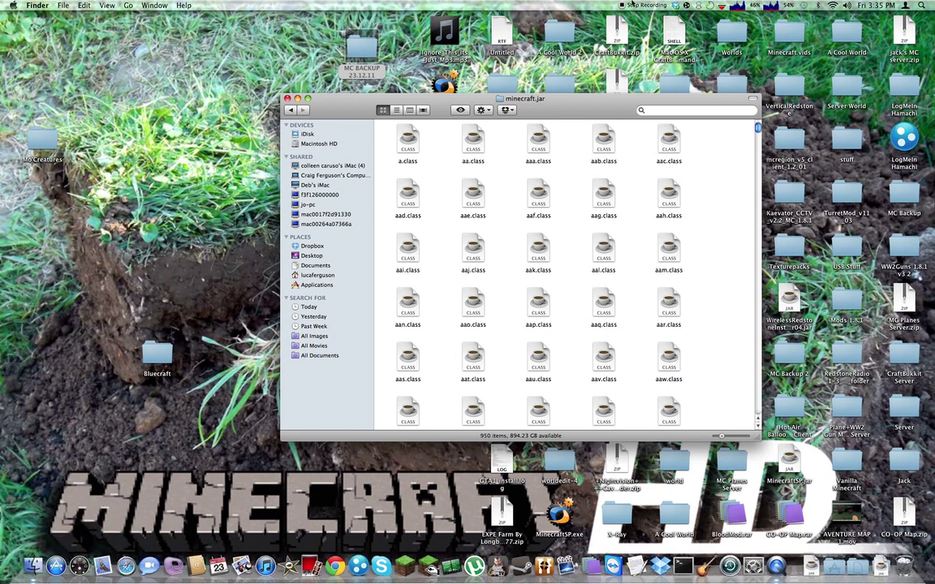
# Open the Dropbox Minecraft > Mods 1.0.0 folder in a second window.
pyautogui.click(606, 6)
pyautogui.click(641, 16)
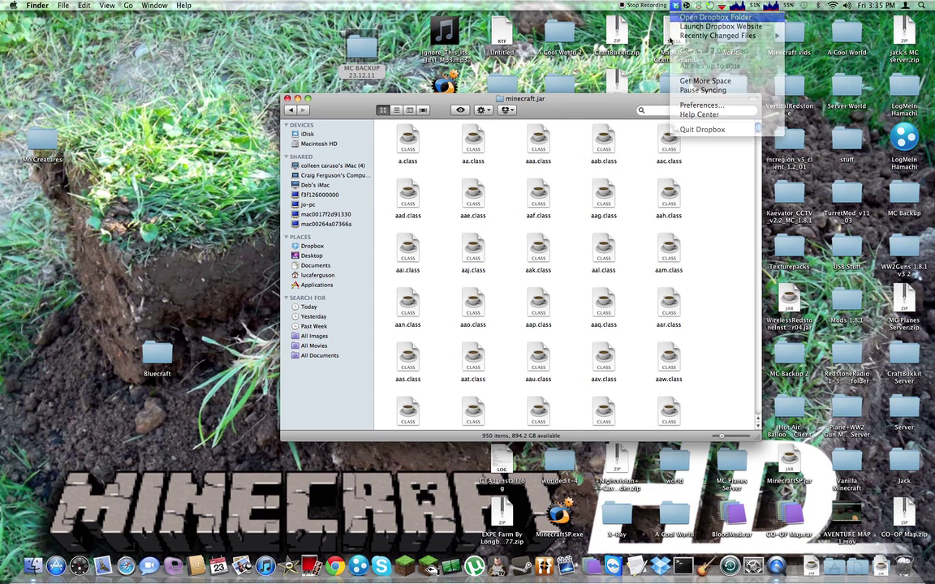
pyautogui.doubleClick(468, 216)
pyautogui.doubleClick(409, 151)
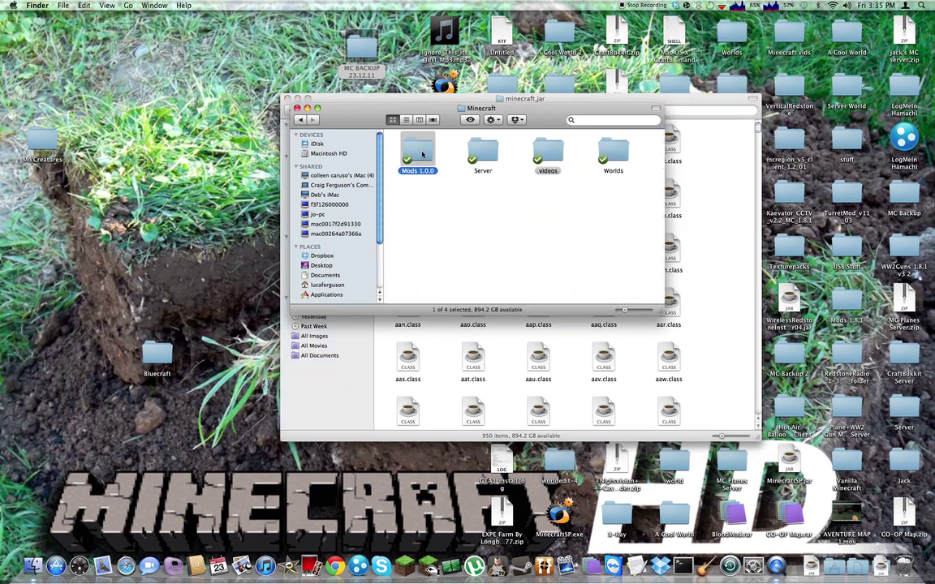
# Copy the six Xray .class files into minecraft.jar, replacing all clashing files (now 952 items).
pyautogui.moveTo(410, 108); pyautogui.dragTo(137, 230)
pyautogui.doubleClick(258, 328)
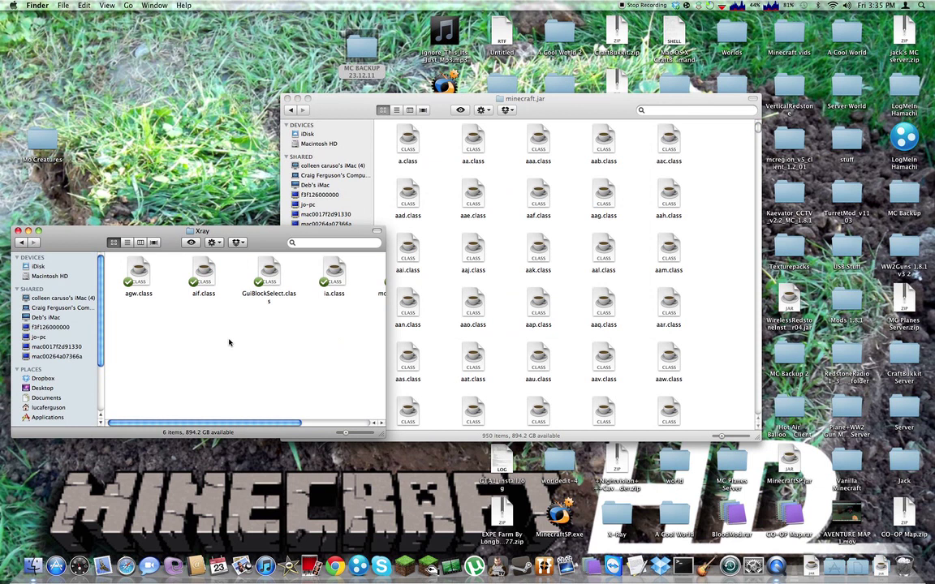
pyautogui.moveTo(135, 342)
pyautogui.mouseDown()
pyautogui.moveTo(334, 267)
pyautogui.moveTo(438, 204)
pyautogui.moveTo(480, 266)
pyautogui.mouseUp()
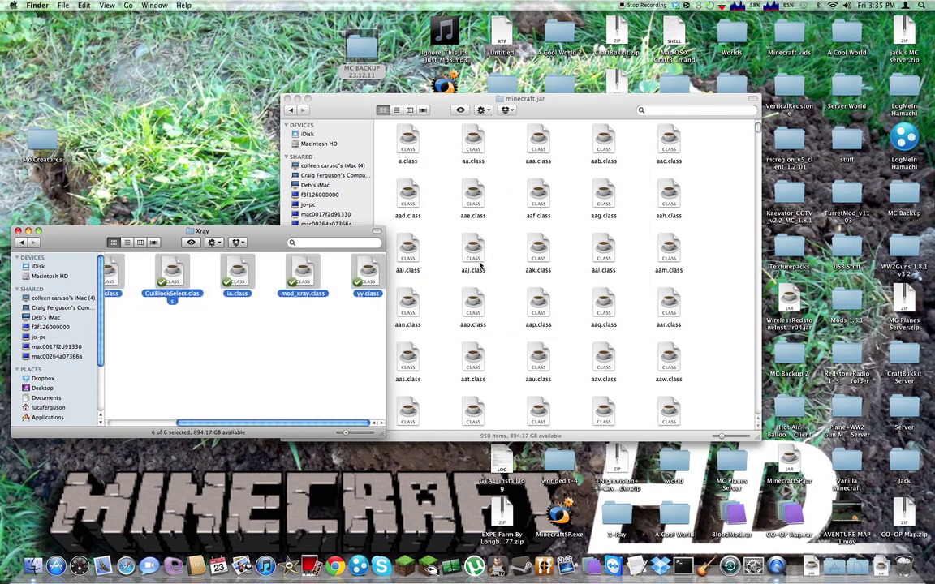
pyautogui.rightClick(375, 276)
pyautogui.click(369, 339)
pyautogui.rightClick(572, 220)
pyautogui.click(617, 256)
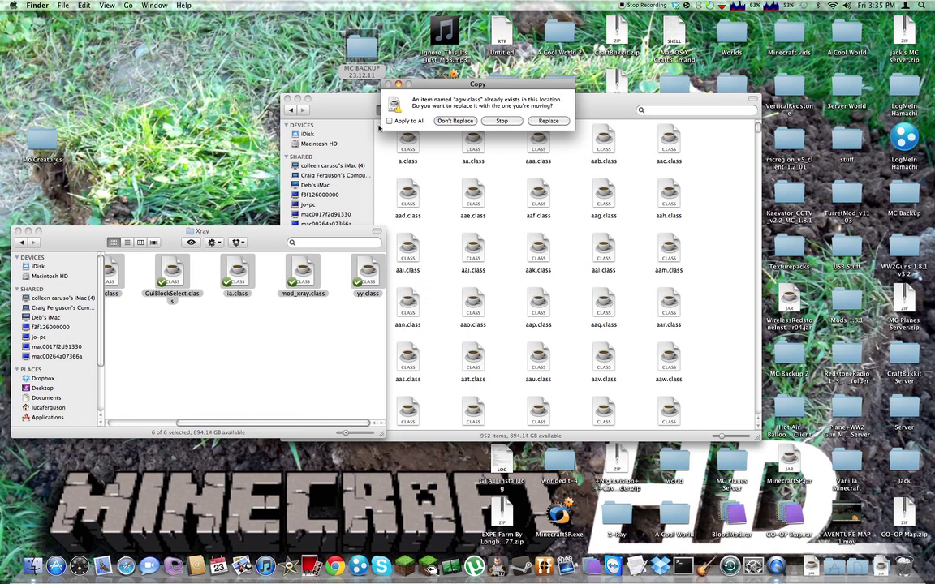
pyautogui.click(548, 121)
pyautogui.click(136, 270)
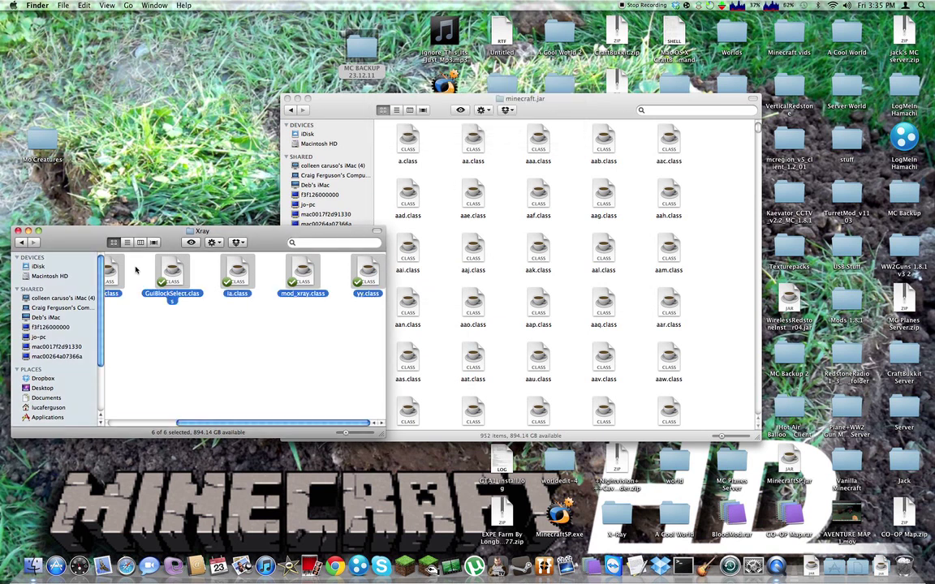
# Return to Mods 1.0.0, open ModLoader and select its 15 class files.
pyautogui.click(21, 242)
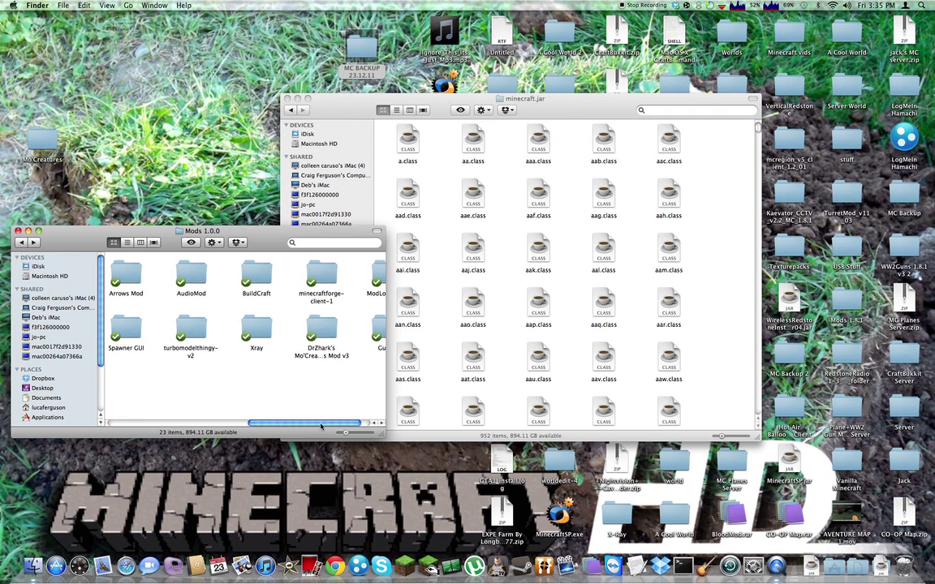
pyautogui.moveTo(320, 425); pyautogui.dragTo(353, 373)
pyautogui.moveTo(382, 435); pyautogui.dragTo(589, 484)
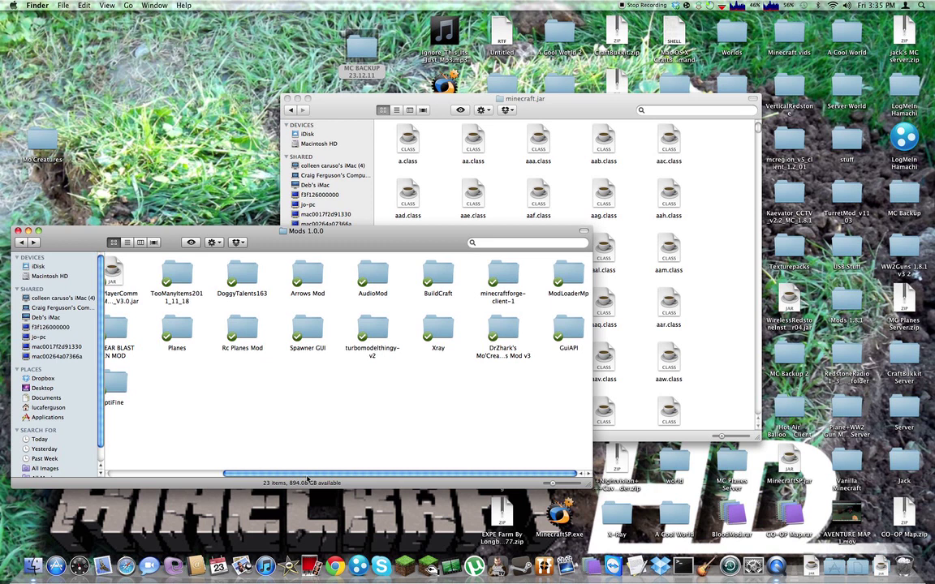
pyautogui.hscroll(-5, 243, 365)
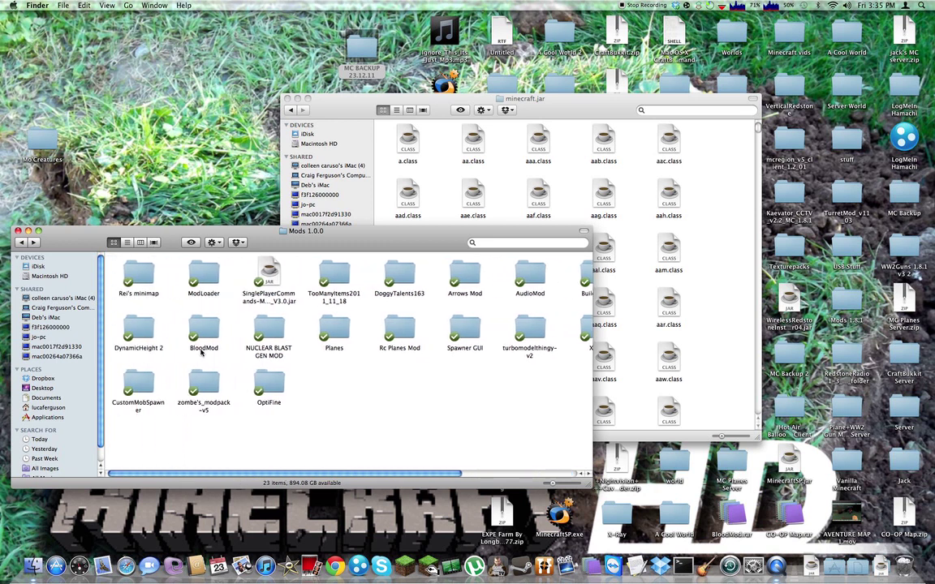
pyautogui.doubleClick(194, 268)
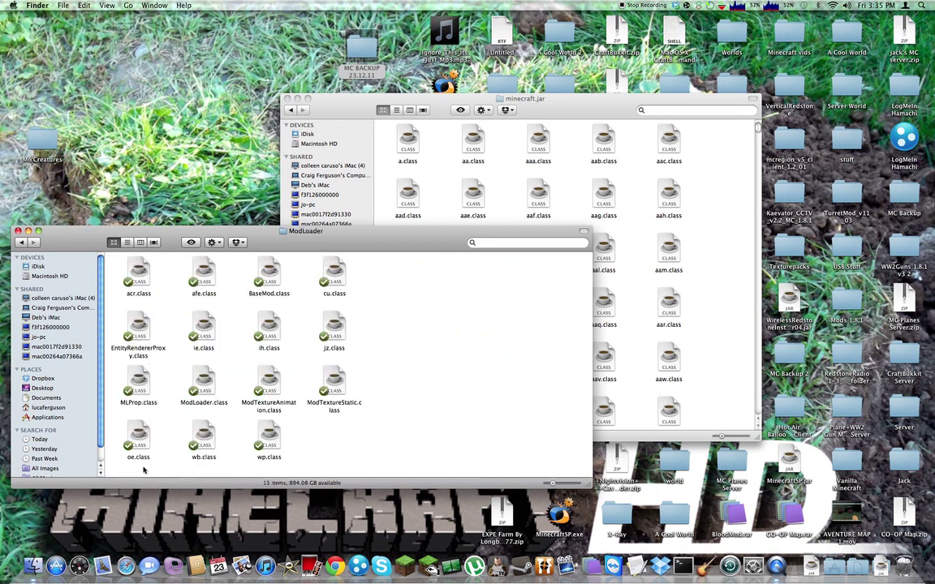
pyautogui.moveTo(143, 470)
pyautogui.mouseDown()
pyautogui.moveTo(359, 271)
pyautogui.moveTo(335, 268)
pyautogui.mouseUp()
# Paste the 15 ModLoader files into minecraft.jar replacing duplicates, then close the ModLoader window.
pyautogui.rightClick(334, 272)
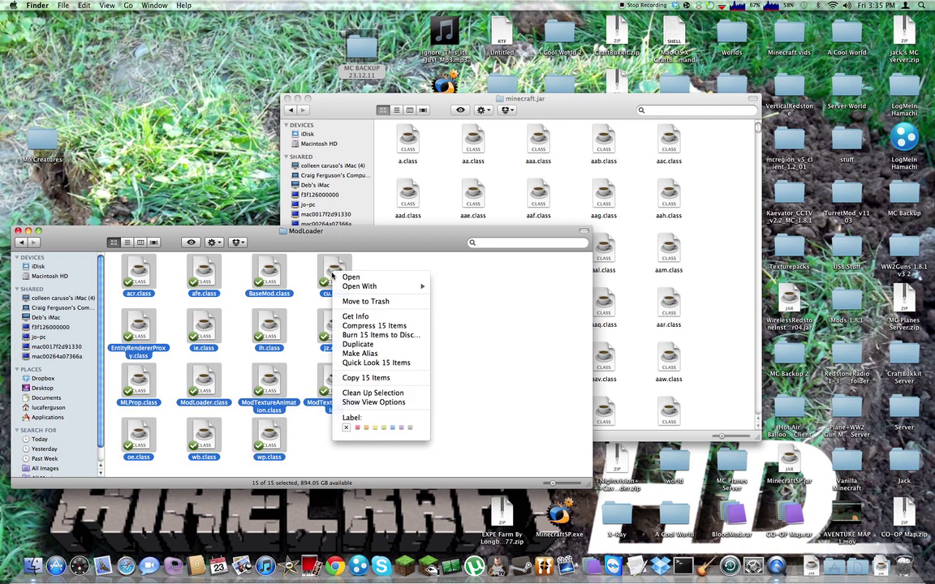
pyautogui.click(365, 378)
pyautogui.rightClick(580, 180)
pyautogui.click(601, 216)
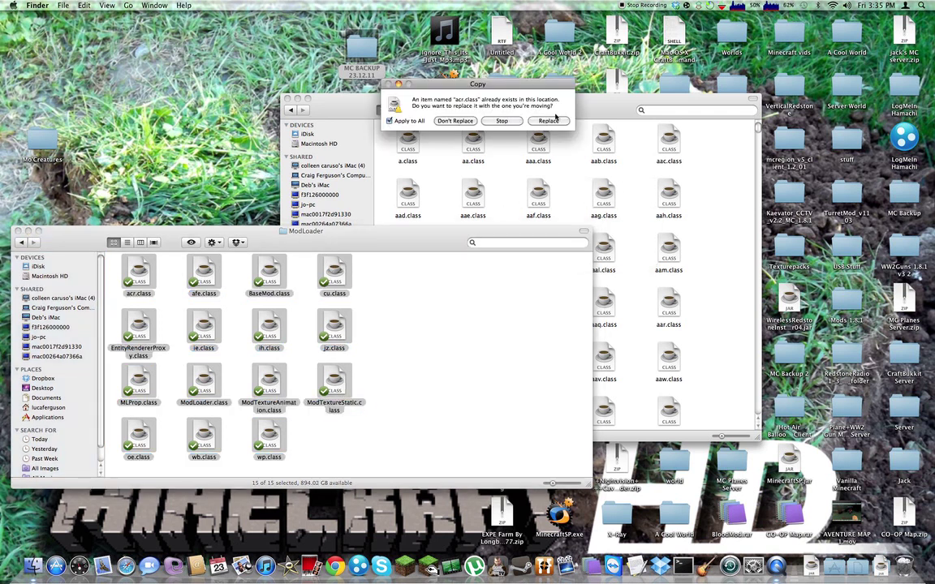
pyautogui.click(555, 119)
pyautogui.click(17, 231)
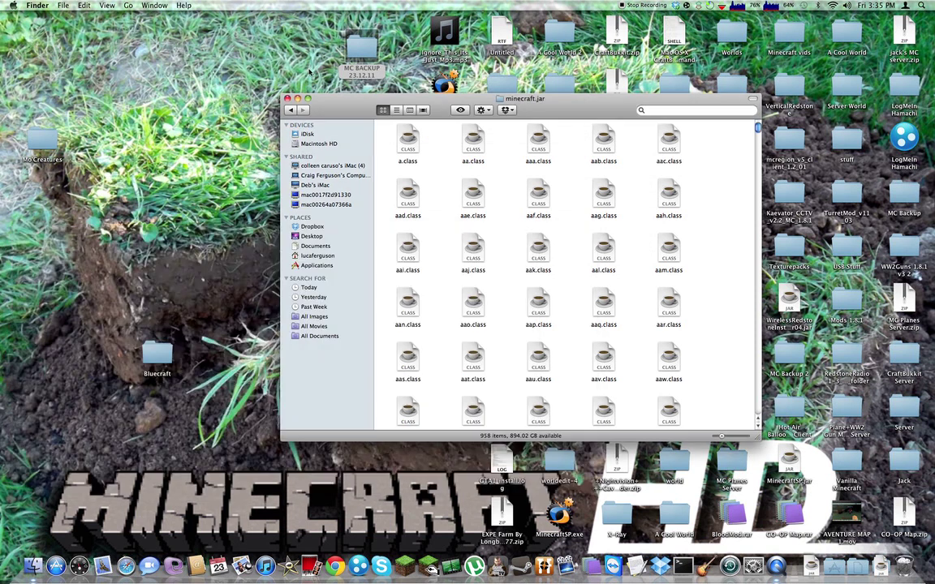
# Close the minecraft.jar window, launch Minecraft from the Dock and log in with the account password.
pyautogui.click(285, 99)
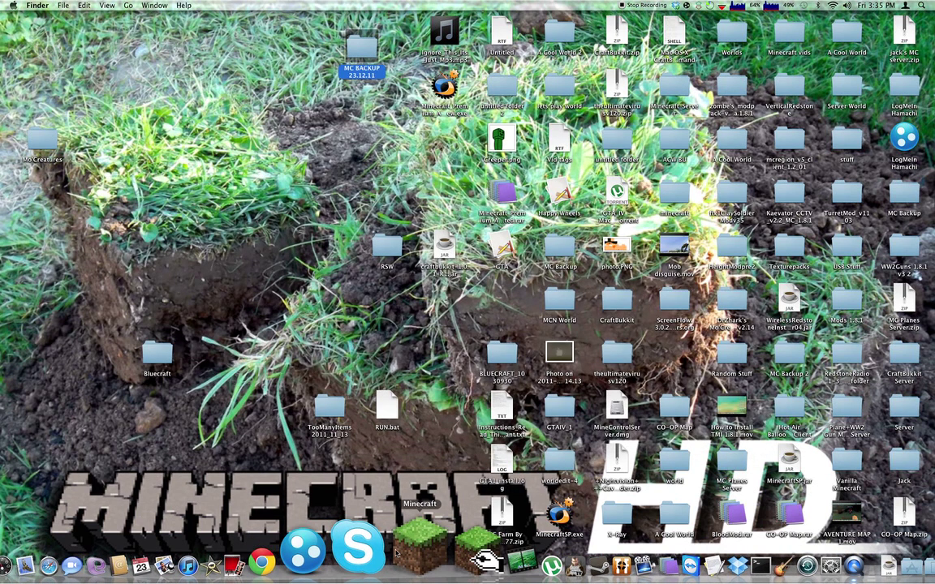
pyautogui.click(428, 552)
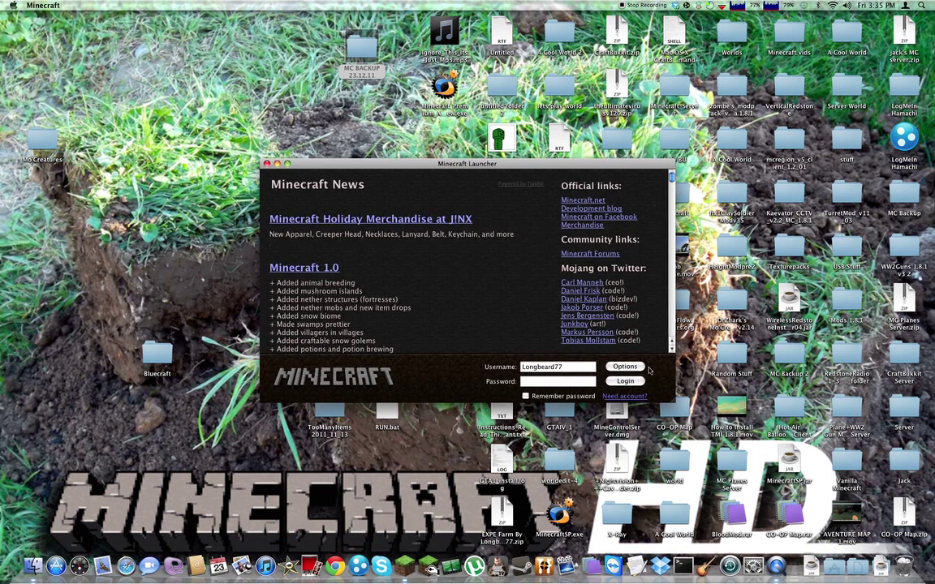
pyautogui.click(556, 383)
pyautogui.press('Return')
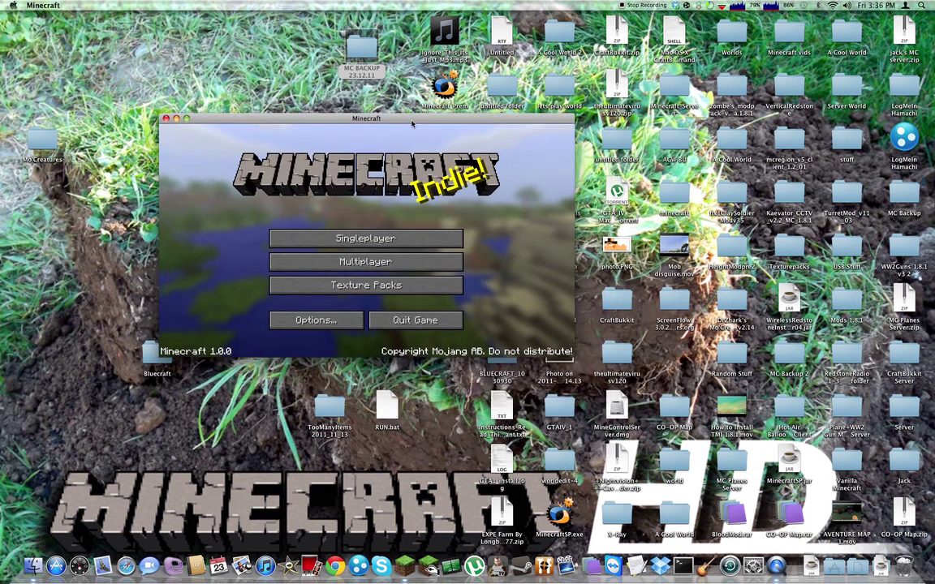
# Maximize the game window and create a Survival world with the default name New World.
pyautogui.click(186, 118)
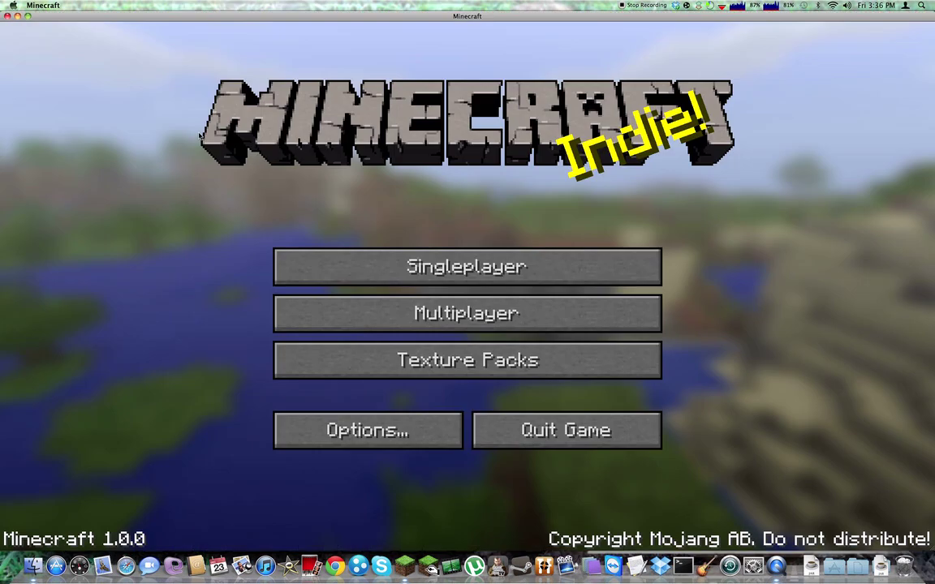
pyautogui.click(438, 280)
pyautogui.click(546, 467)
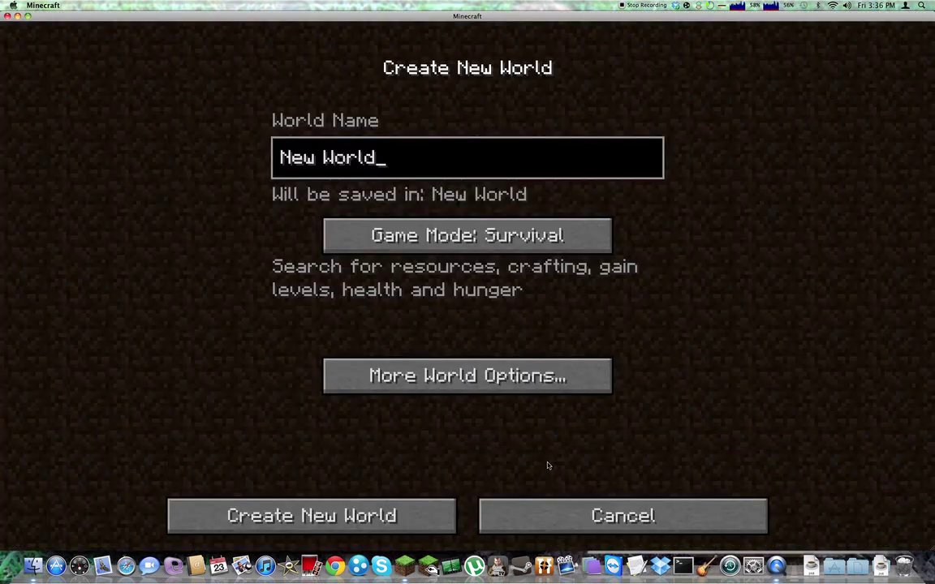
pyautogui.click(317, 513)
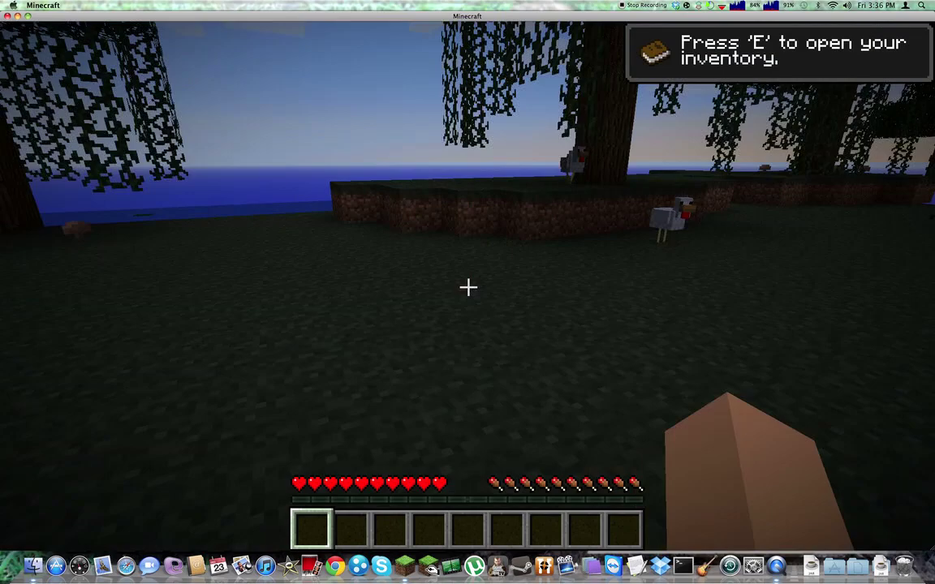
# Walk toward the big tree and toggle X-ray with the X key six times, ending on normal view.
pyautogui.press('w')
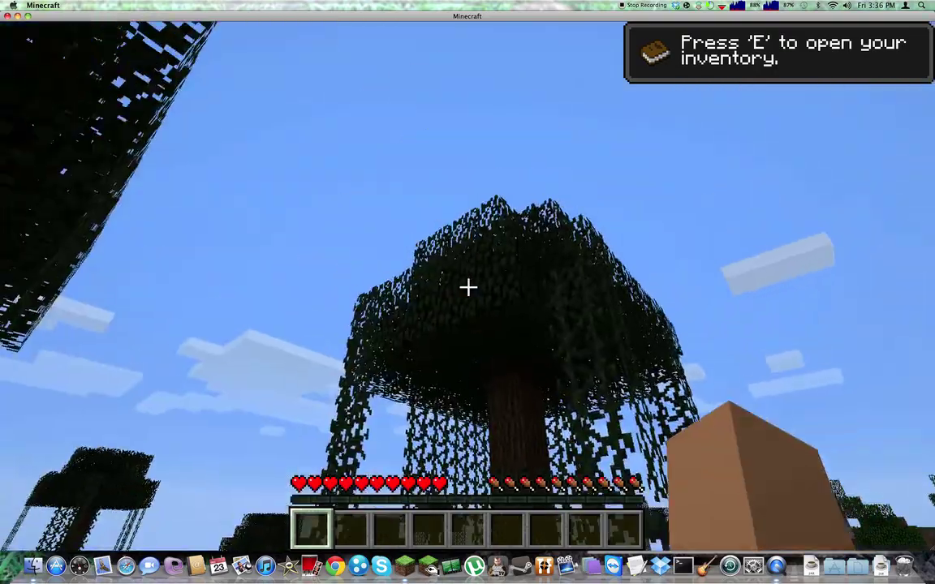
pyautogui.press('x')
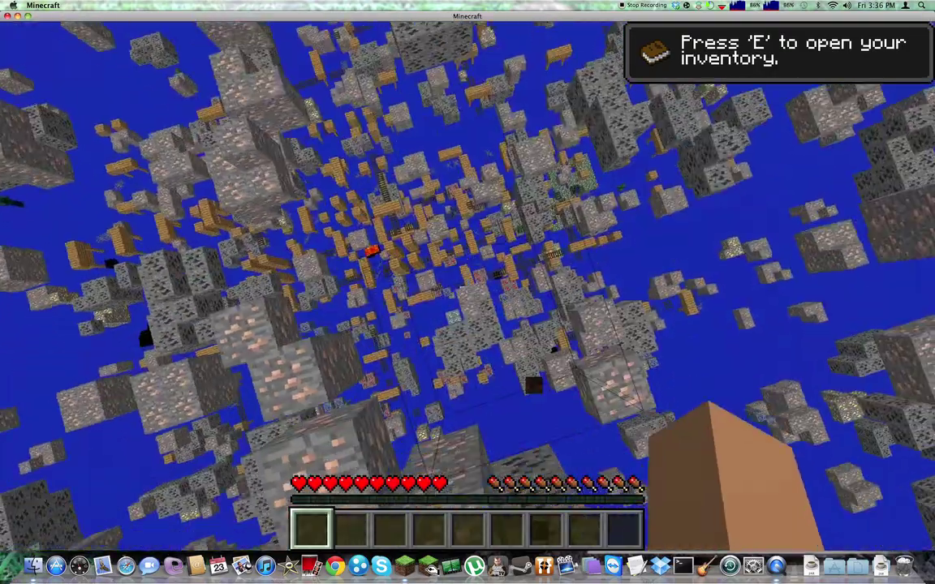
pyautogui.press('x')
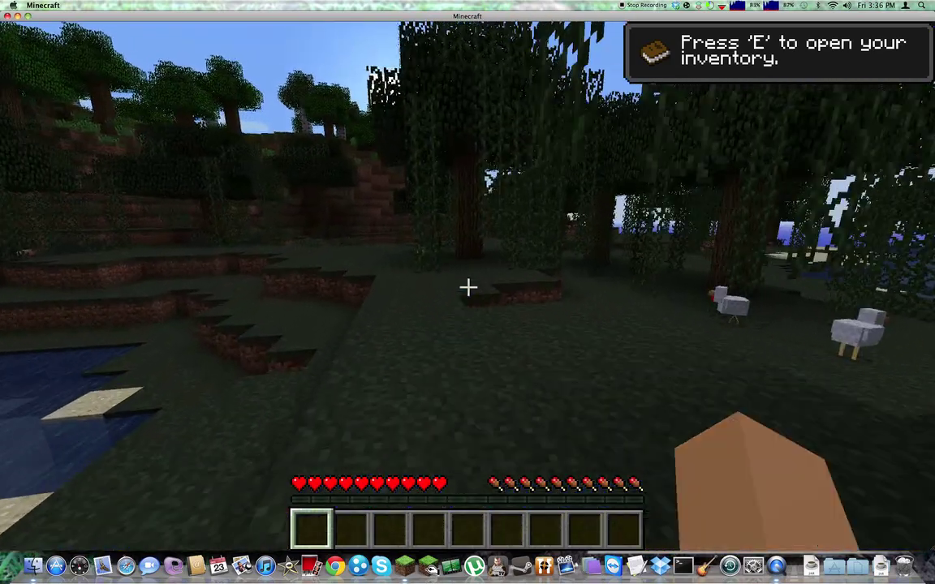
pyautogui.press('x')
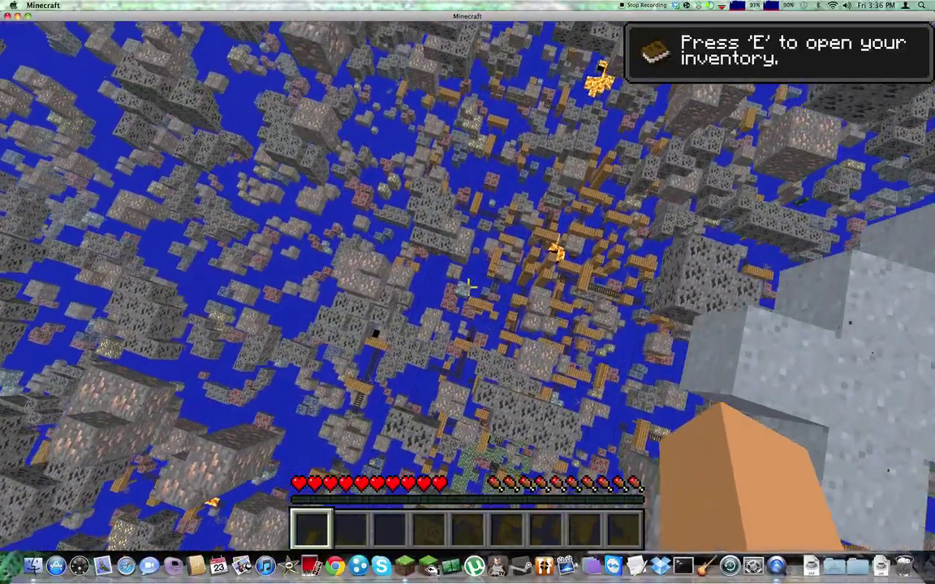
pyautogui.press('x')
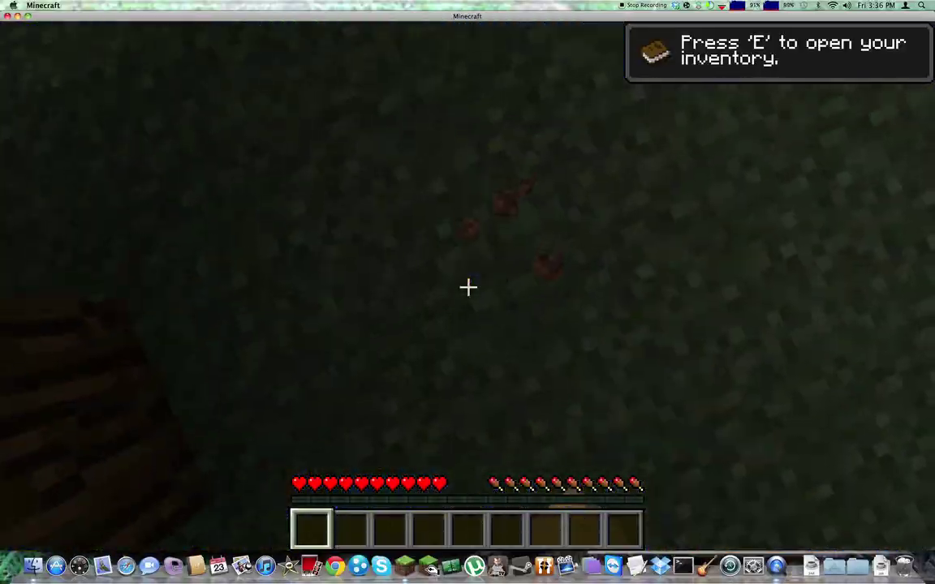
pyautogui.press('x')
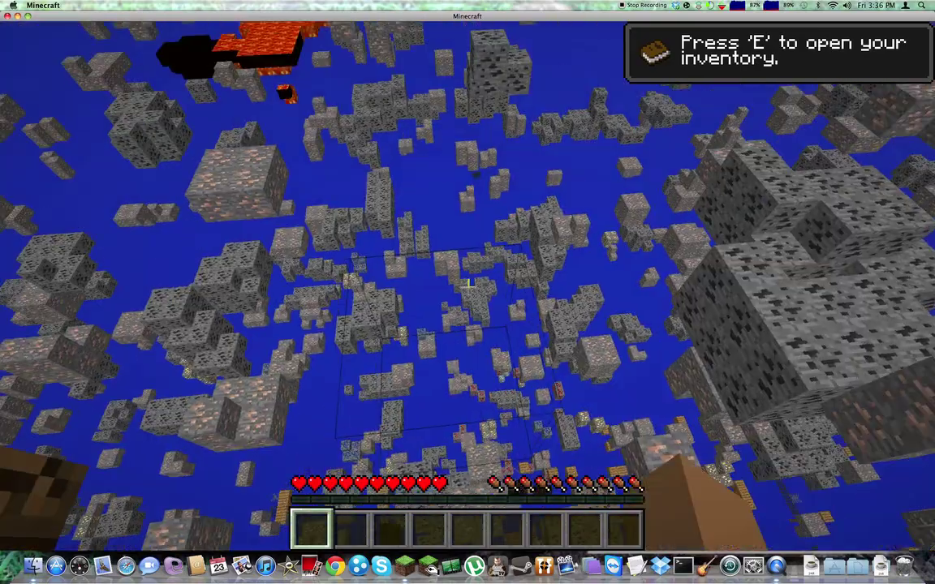
pyautogui.press('x')
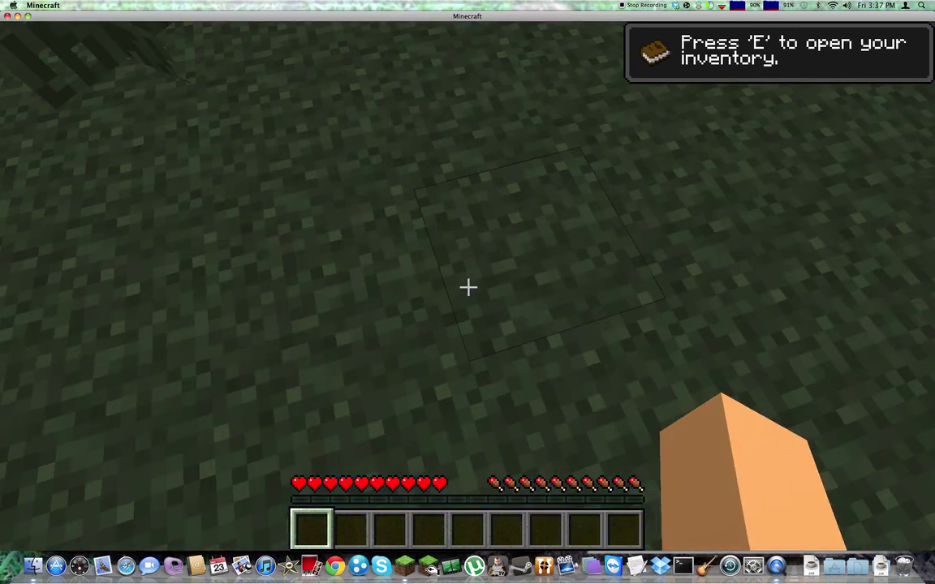
# Dig a dirt shaft down into the grass, checking the inventory between blocks.
pyautogui.moveTo(467, 286); pyautogui.dragTo(468, 285)
pyautogui.press('e')
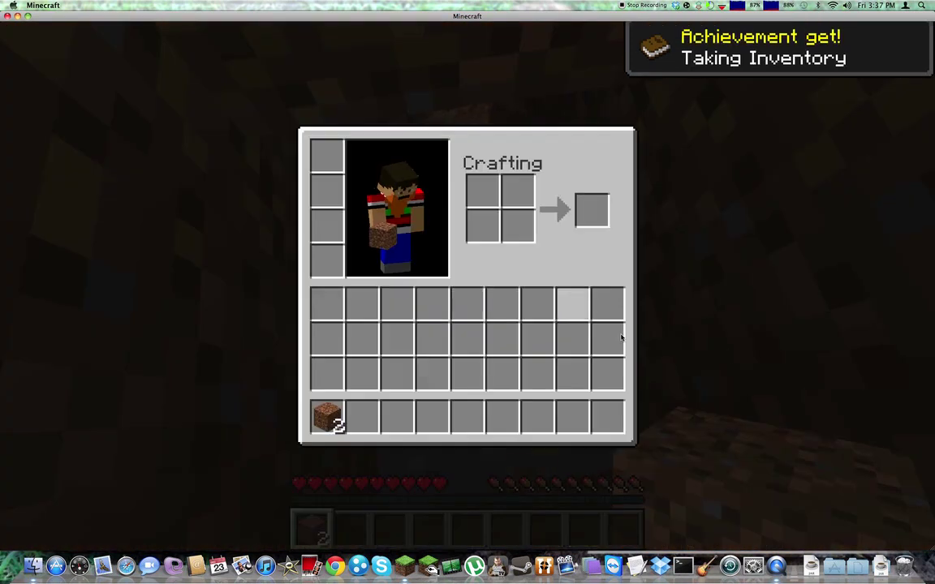
pyautogui.press('e')
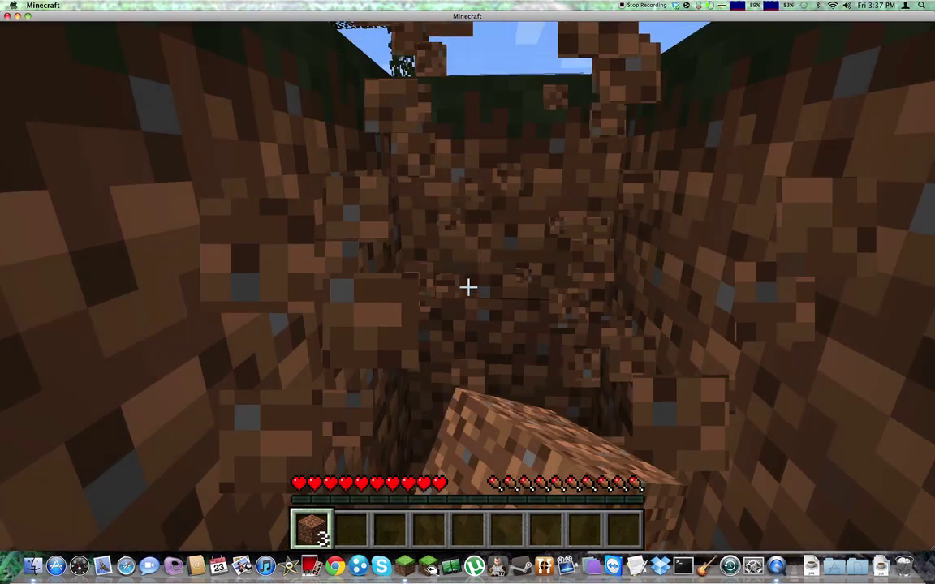
pyautogui.moveTo(467, 286); pyautogui.dragTo(467, 286)
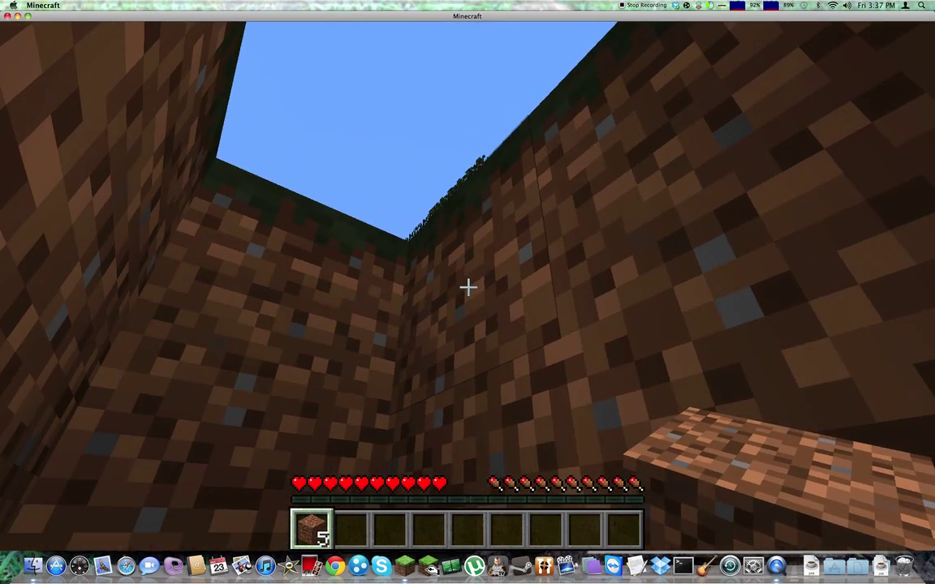
# Place dirt blocks, mine them back, and jump out onto the surface holding 6 dirt.
pyautogui.rightClick(468, 286)
pyautogui.rightClick(467, 285)
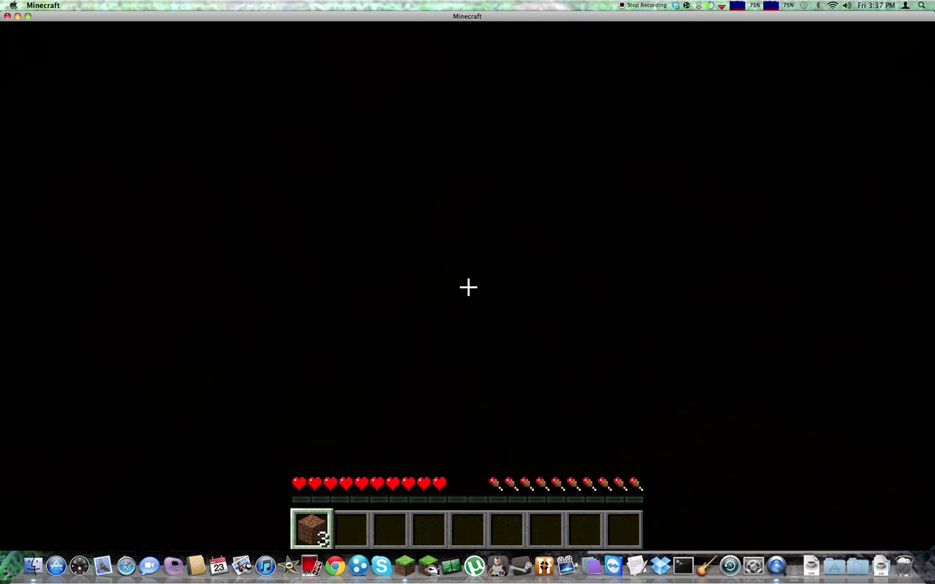
pyautogui.rightClick(467, 286)
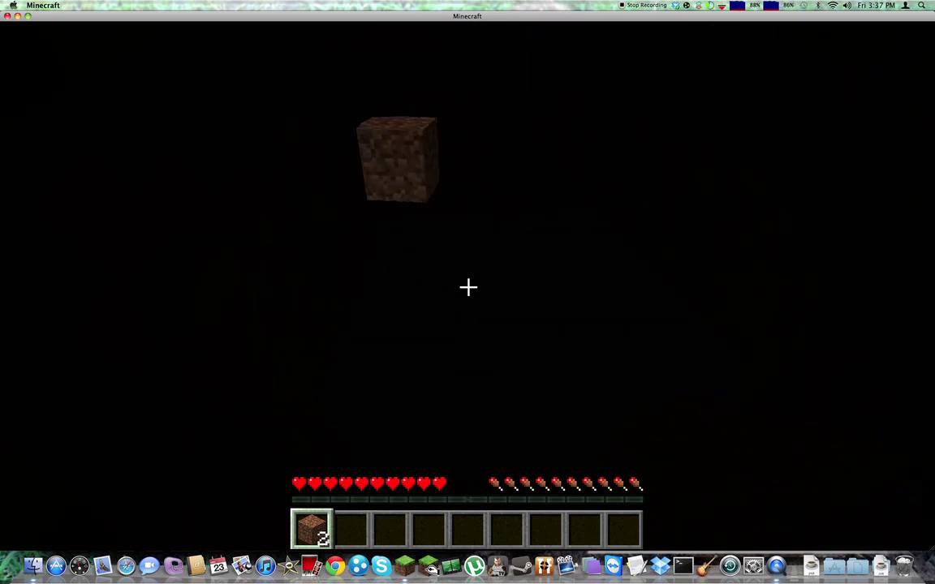
pyautogui.moveTo(467, 286); pyautogui.dragTo(468, 286)
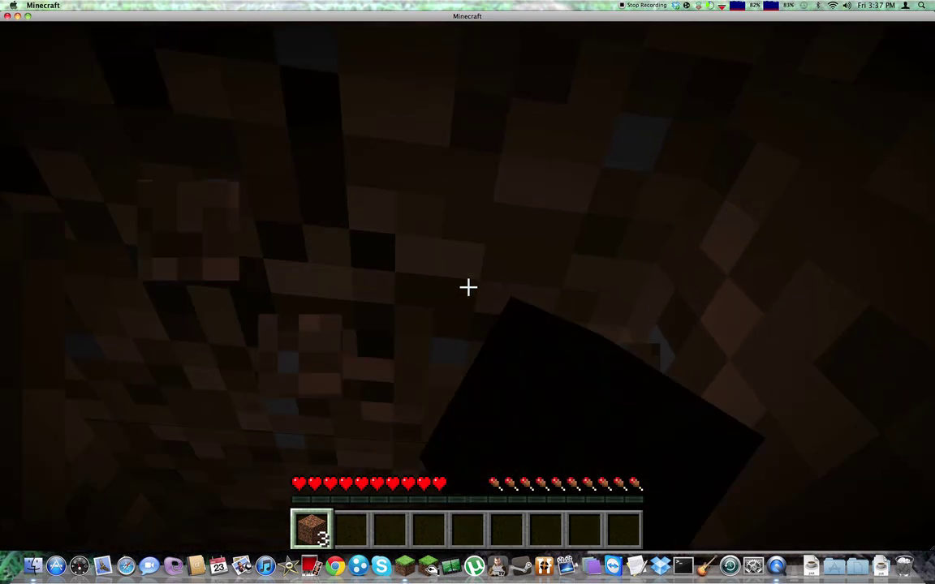
pyautogui.moveTo(468, 286); pyautogui.dragTo(467, 286)
pyautogui.press('space')
pyautogui.press('w')
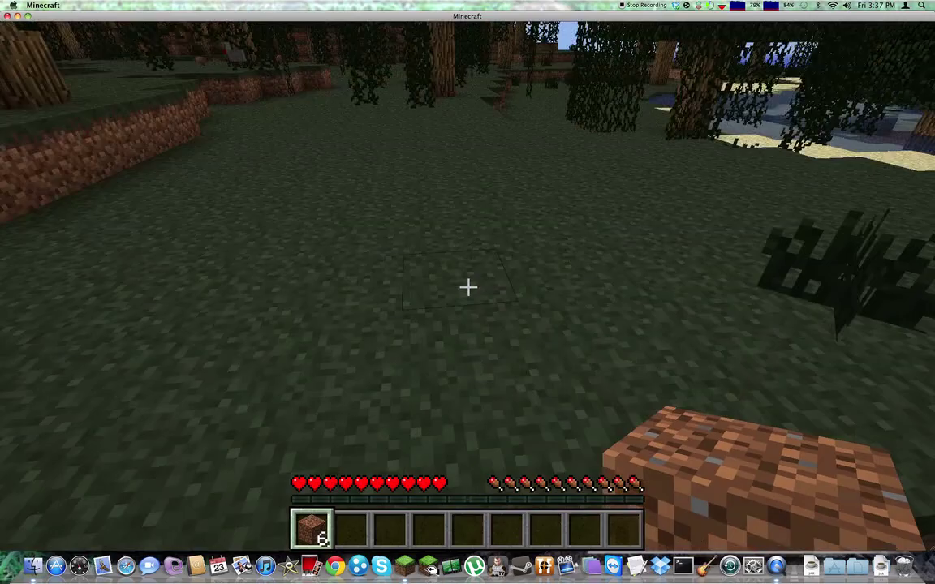